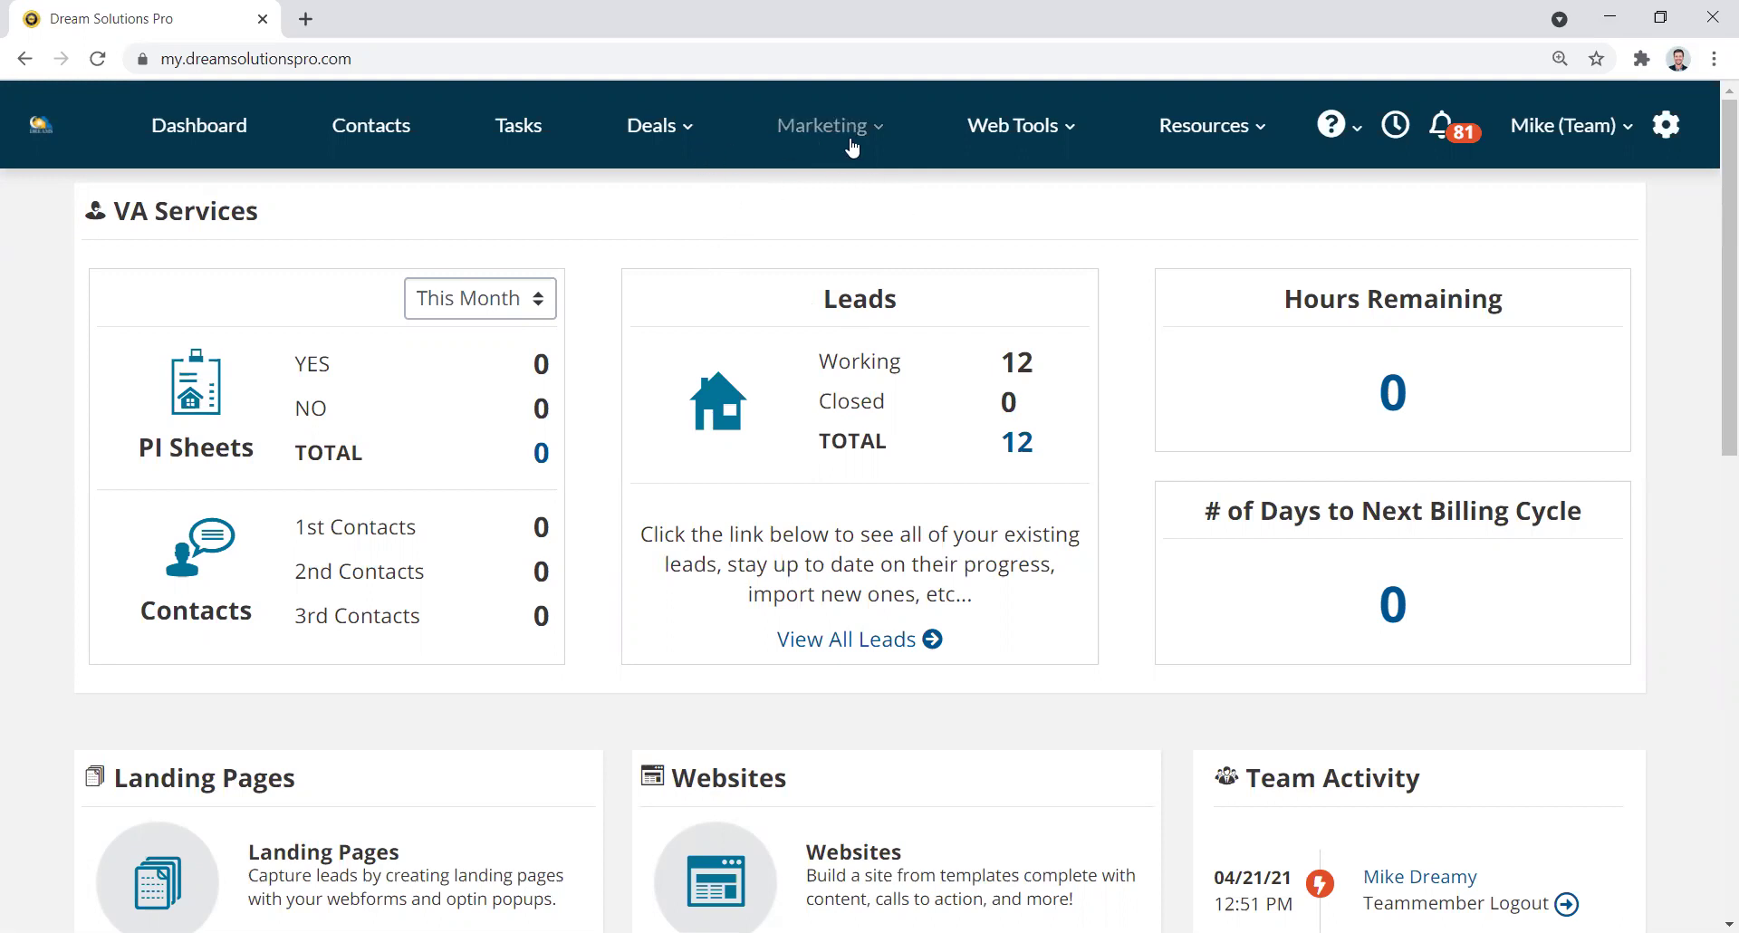
- Open the control panel of the Authority2 website and look over its site details
click(1039, 139)
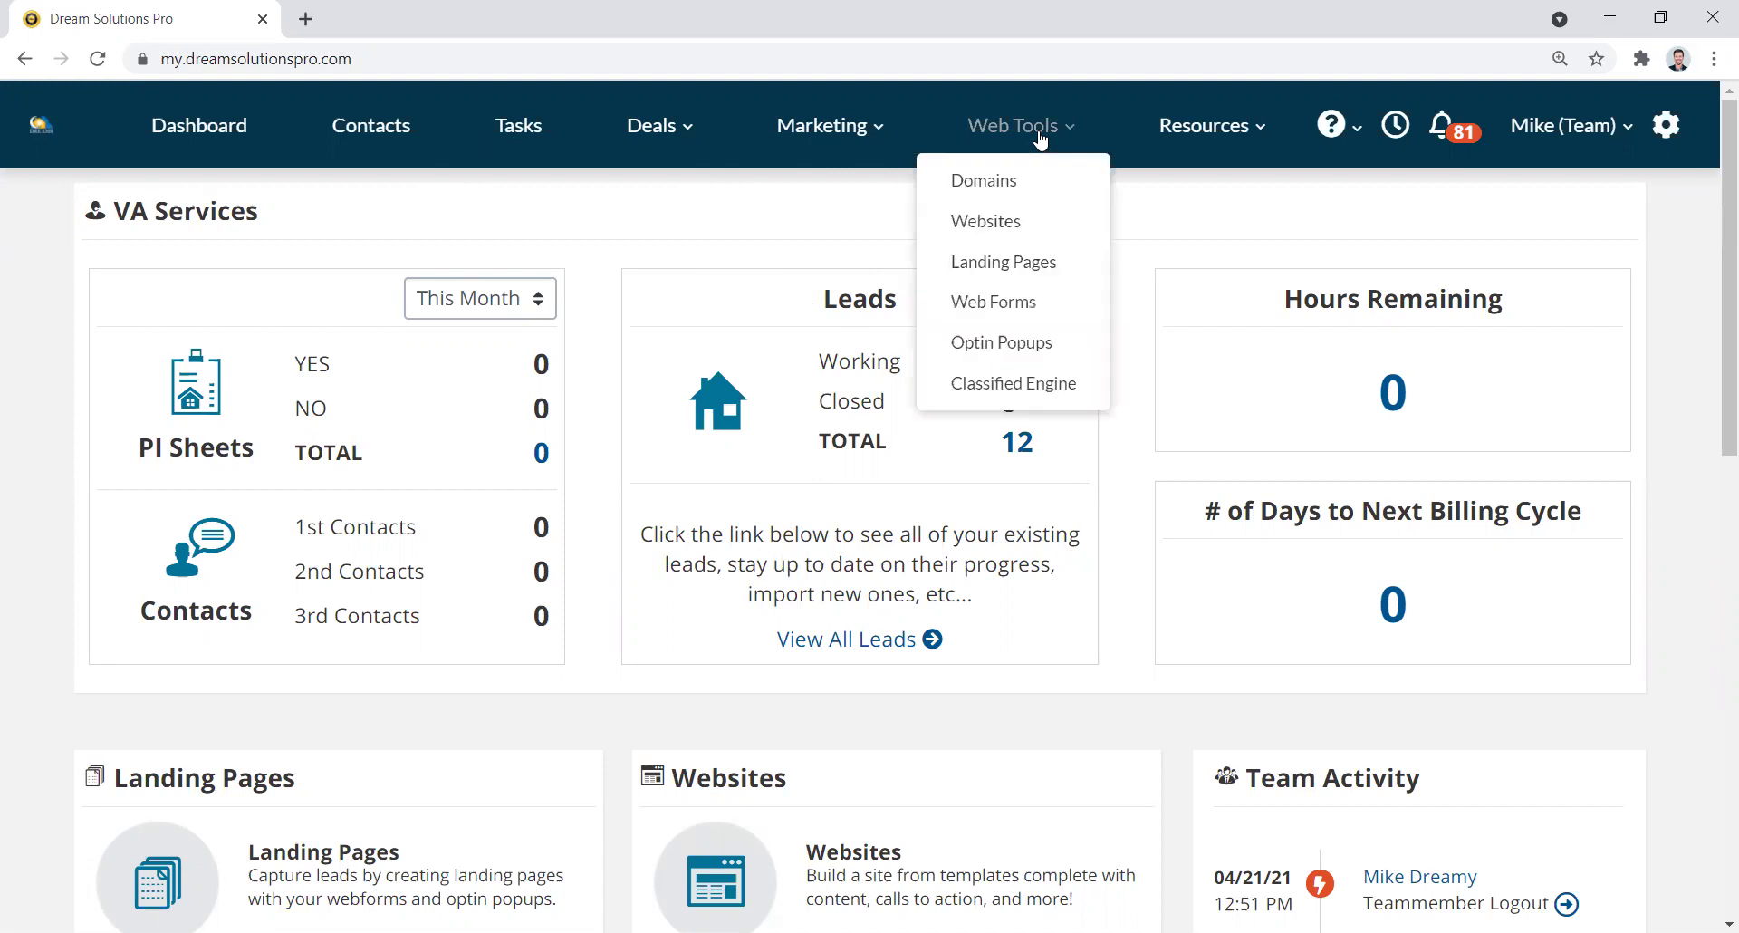
click(1018, 233)
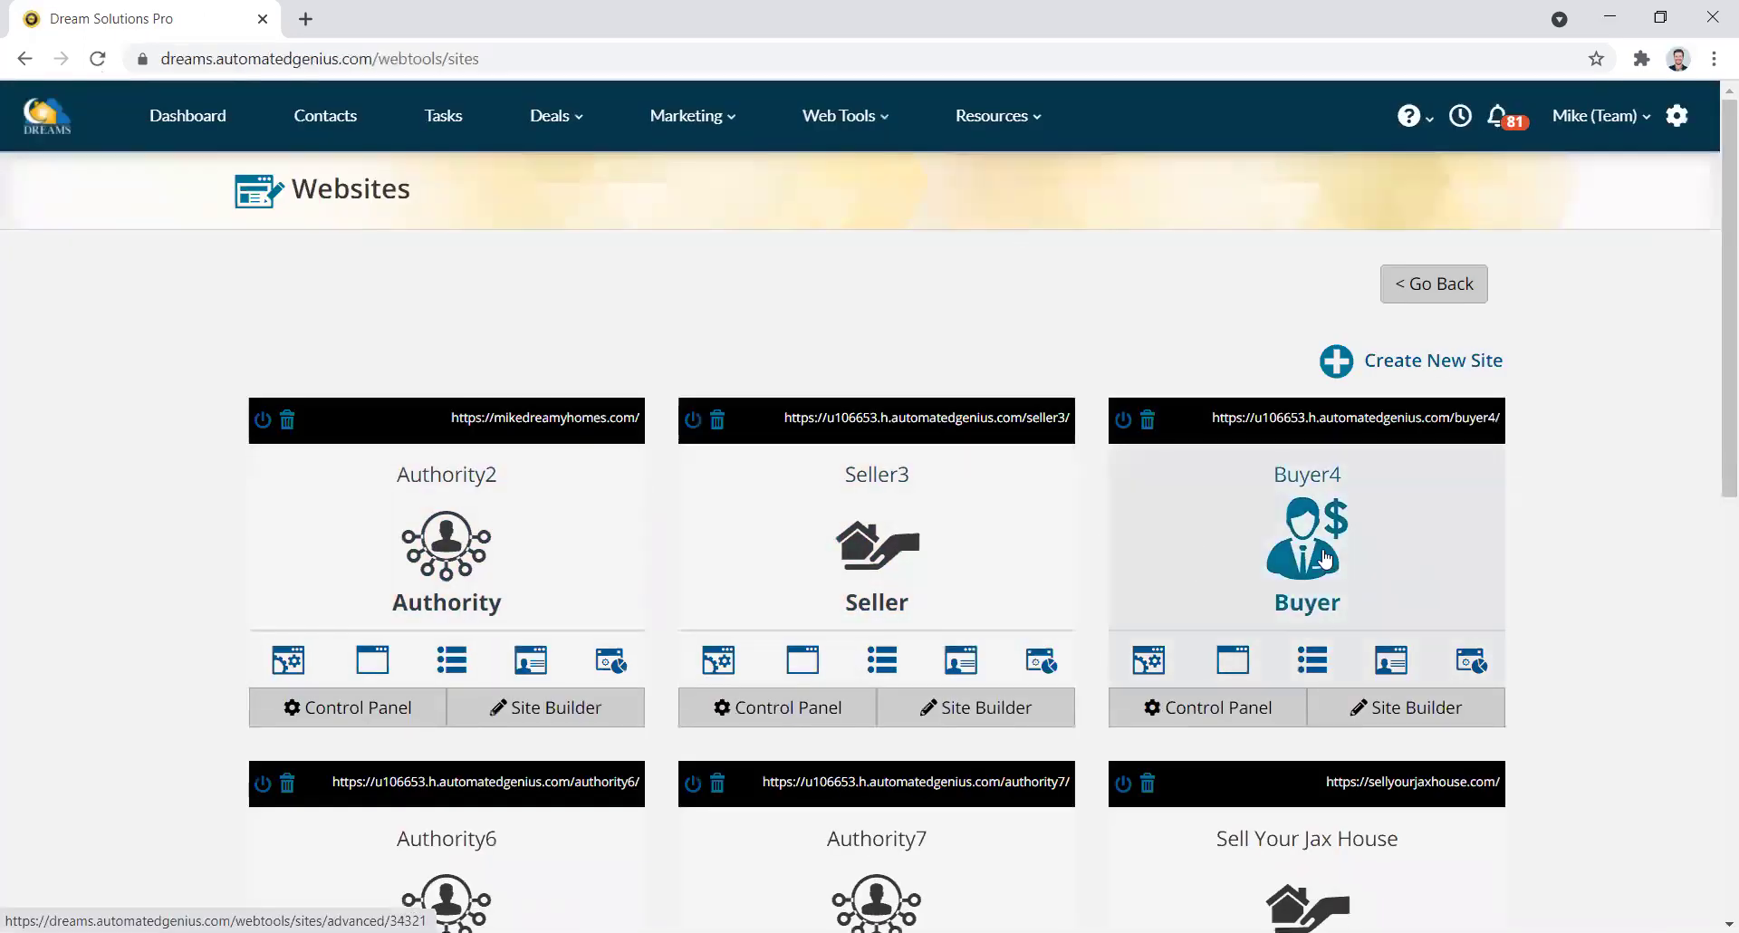
click(467, 550)
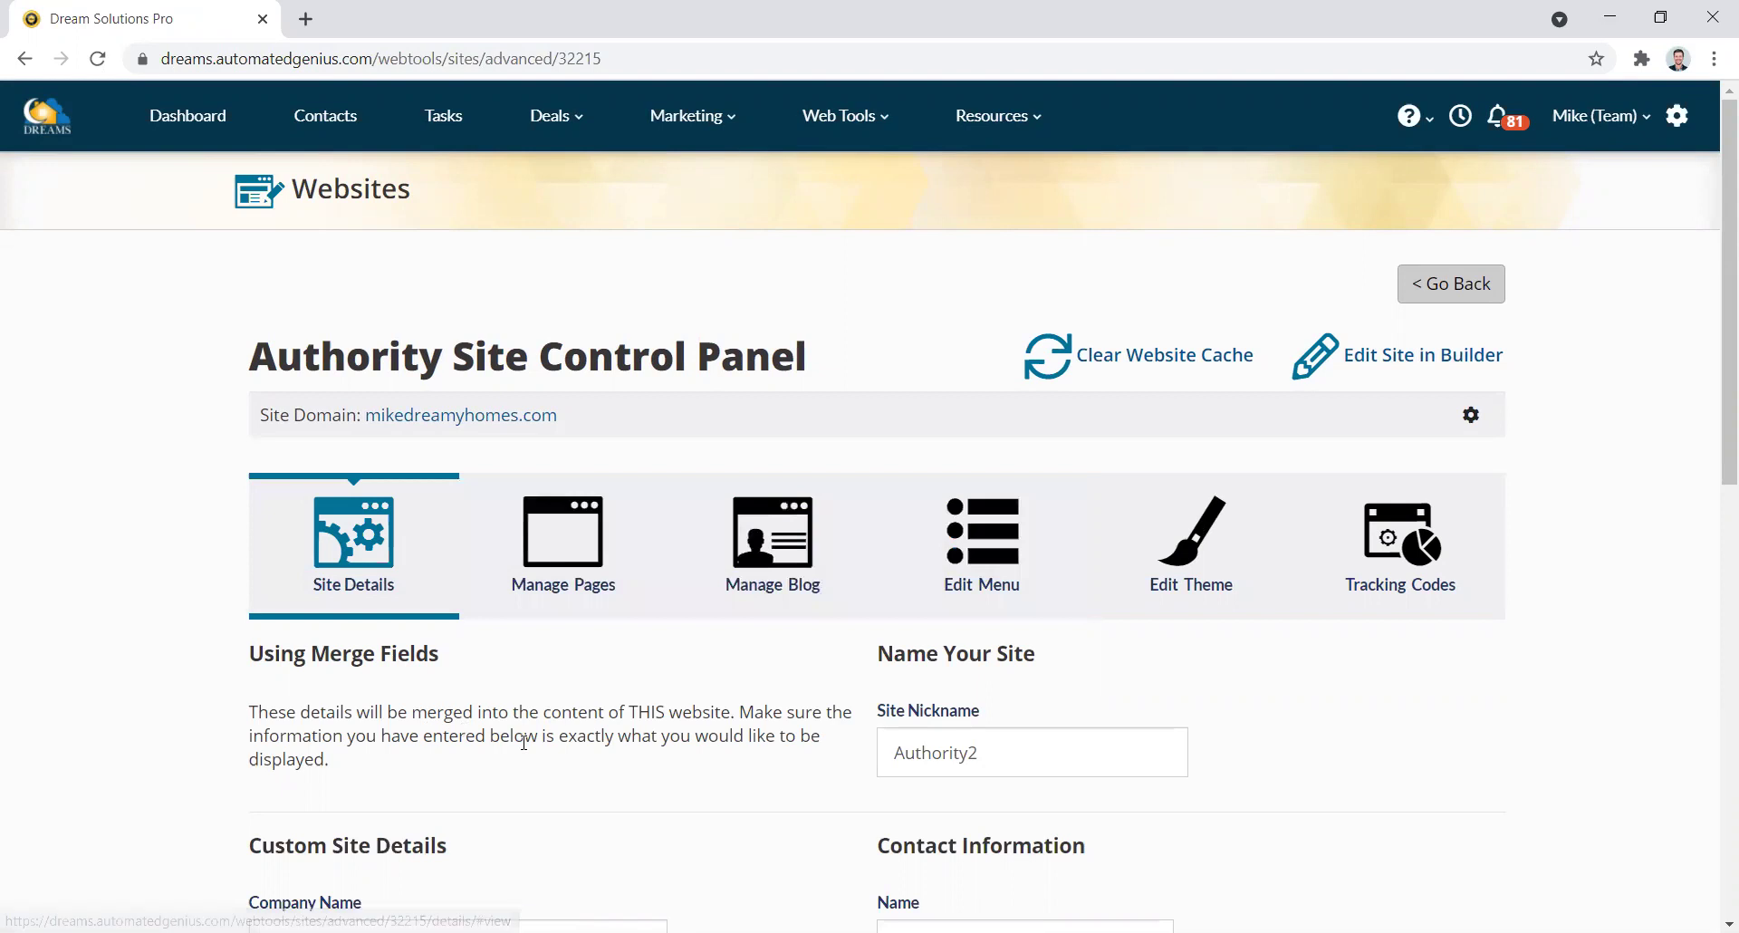
scroll(524, 743, down, 5)
scroll(524, 743, up, 4)
scroll(523, 743, up, 1)
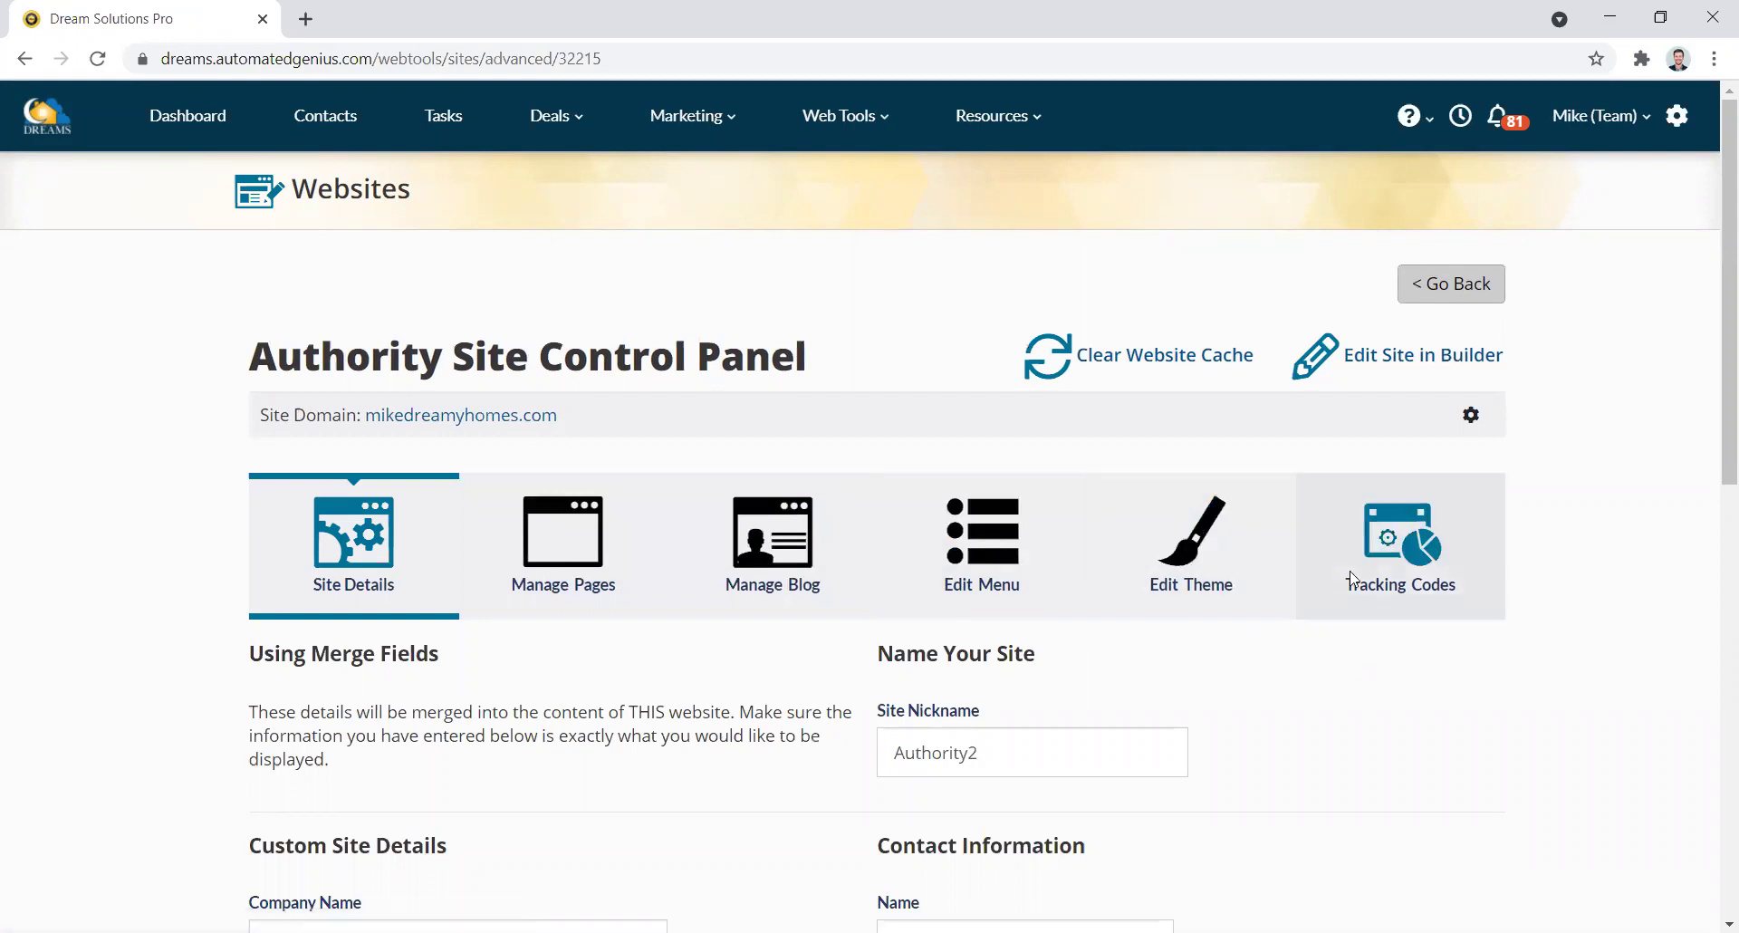
- Open the site's tracking codes and examine the Google Analytics and Facebook tracking code fields
click(1416, 560)
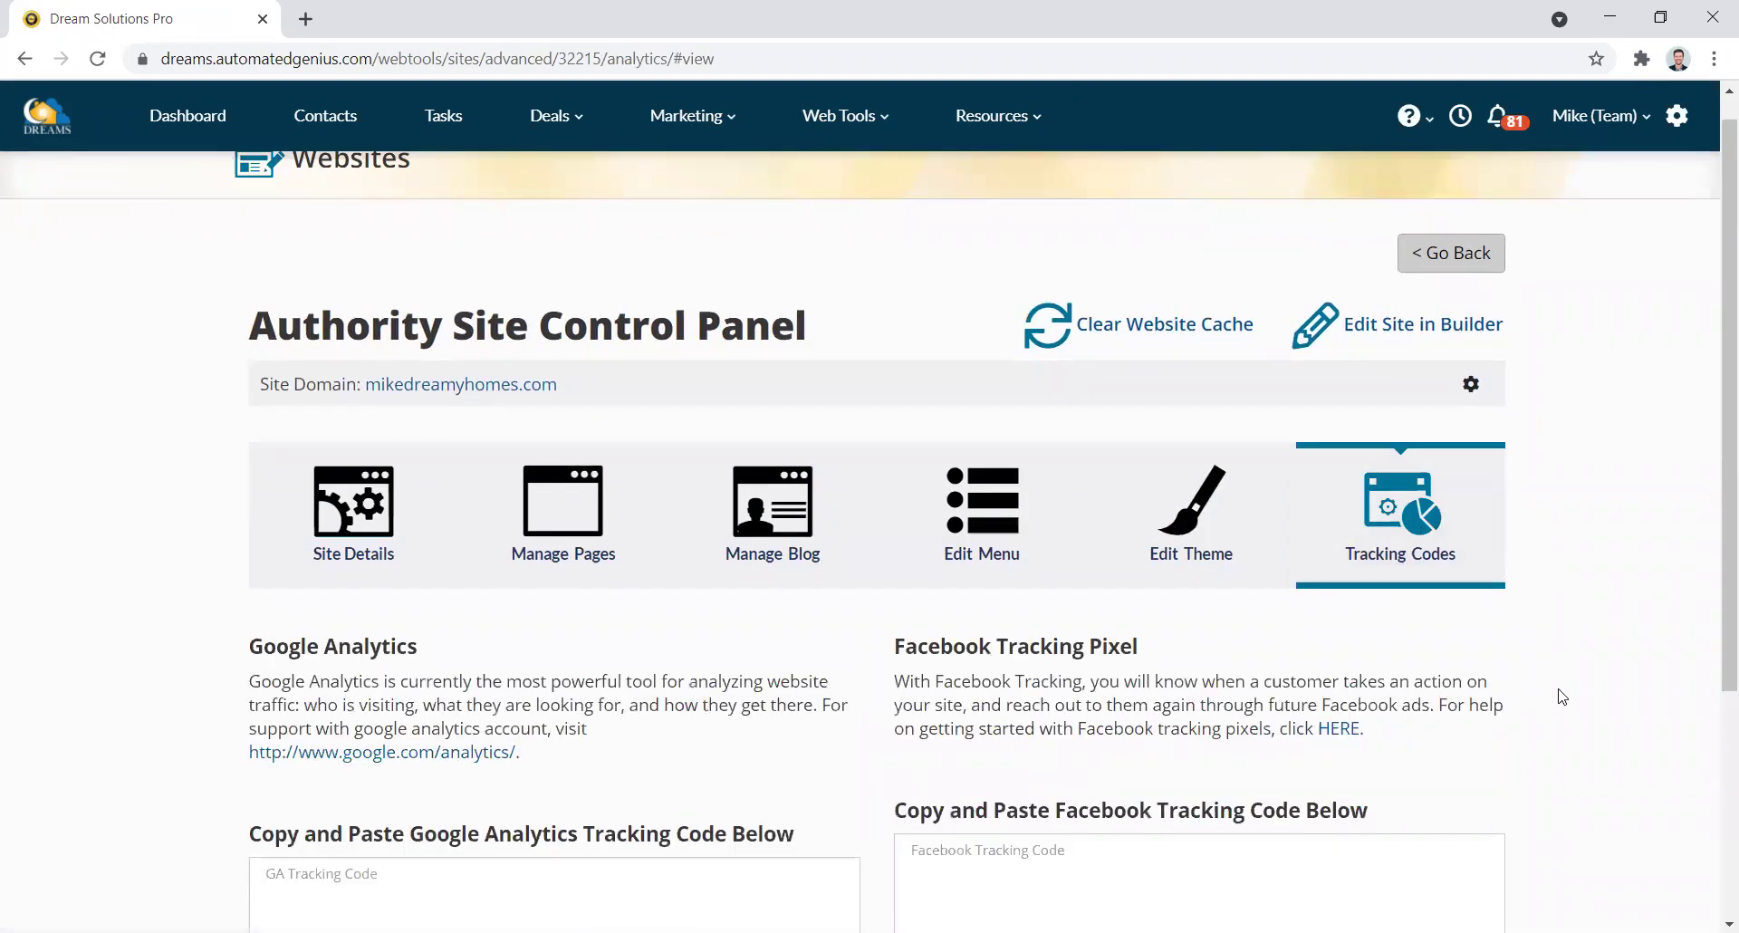
scroll(1562, 695, down, 4)
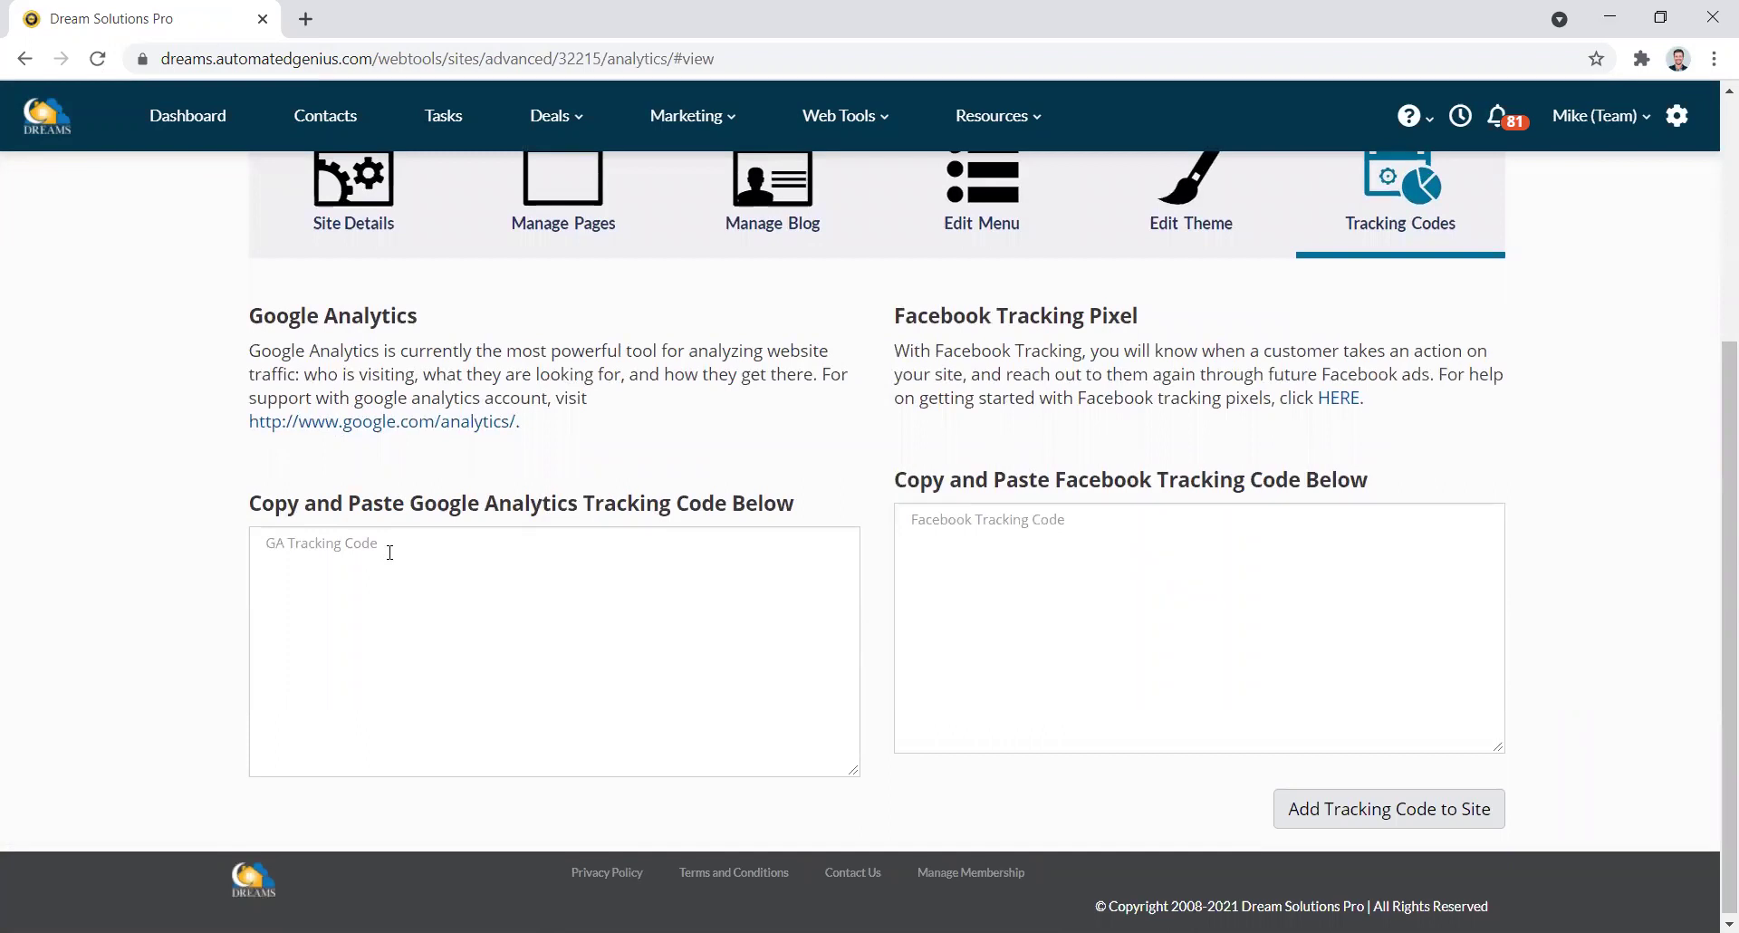
click(390, 551)
click(1107, 545)
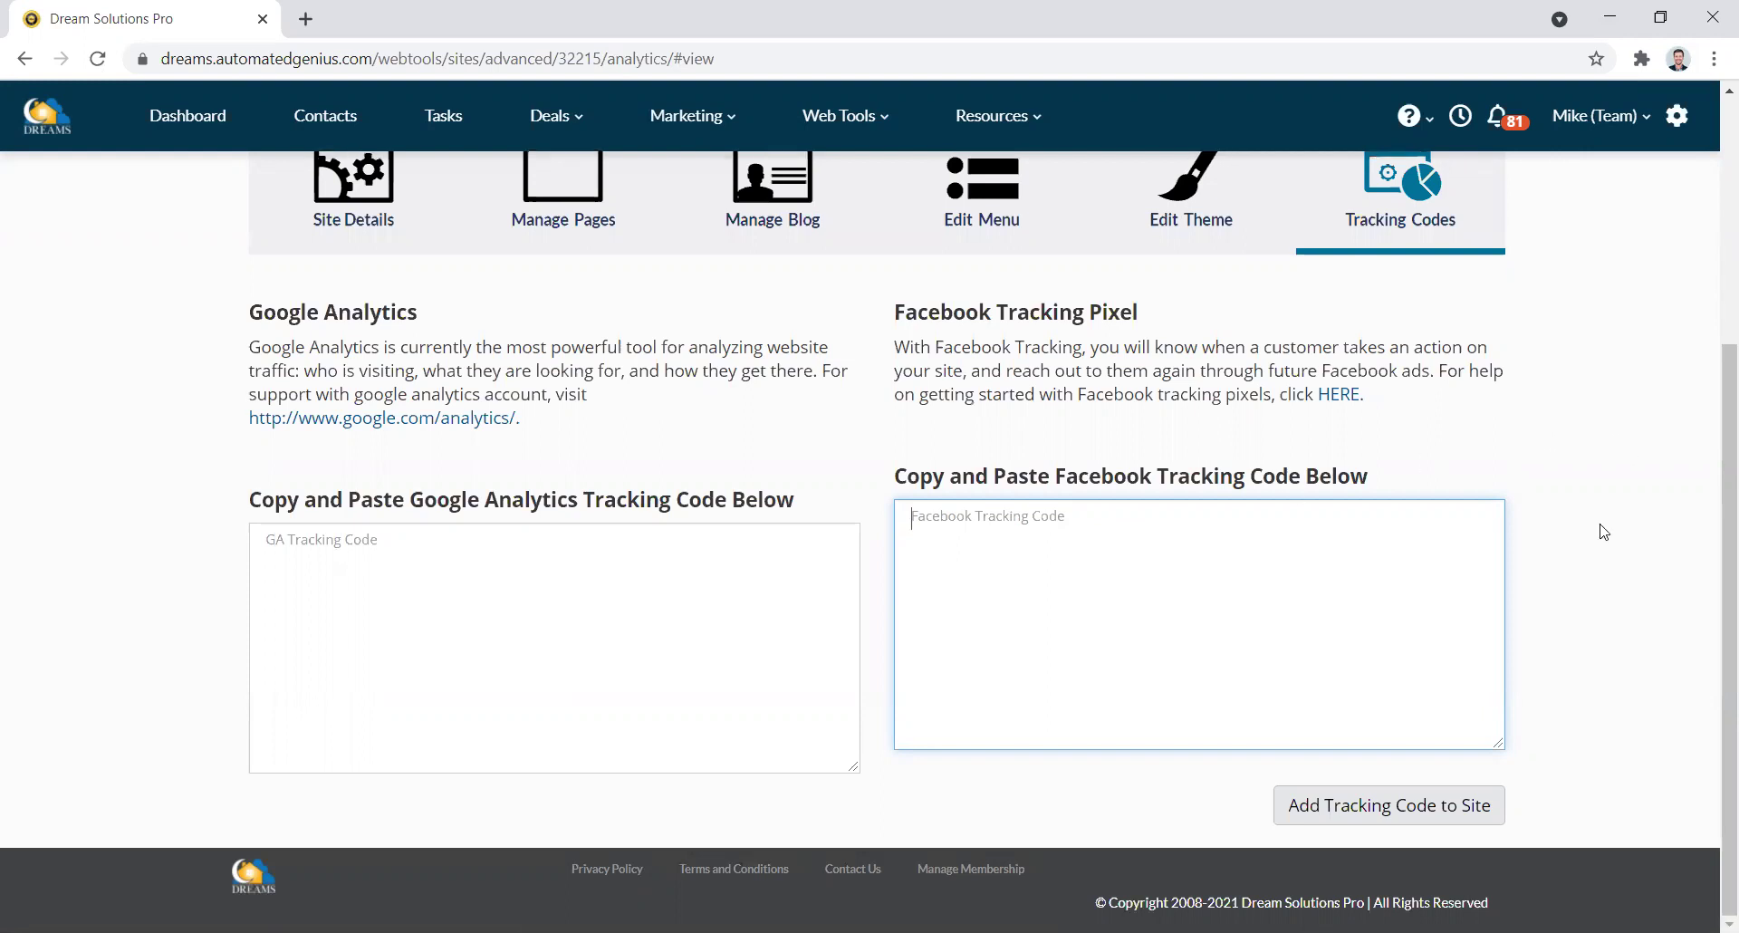
scroll(1603, 532, up, 3)
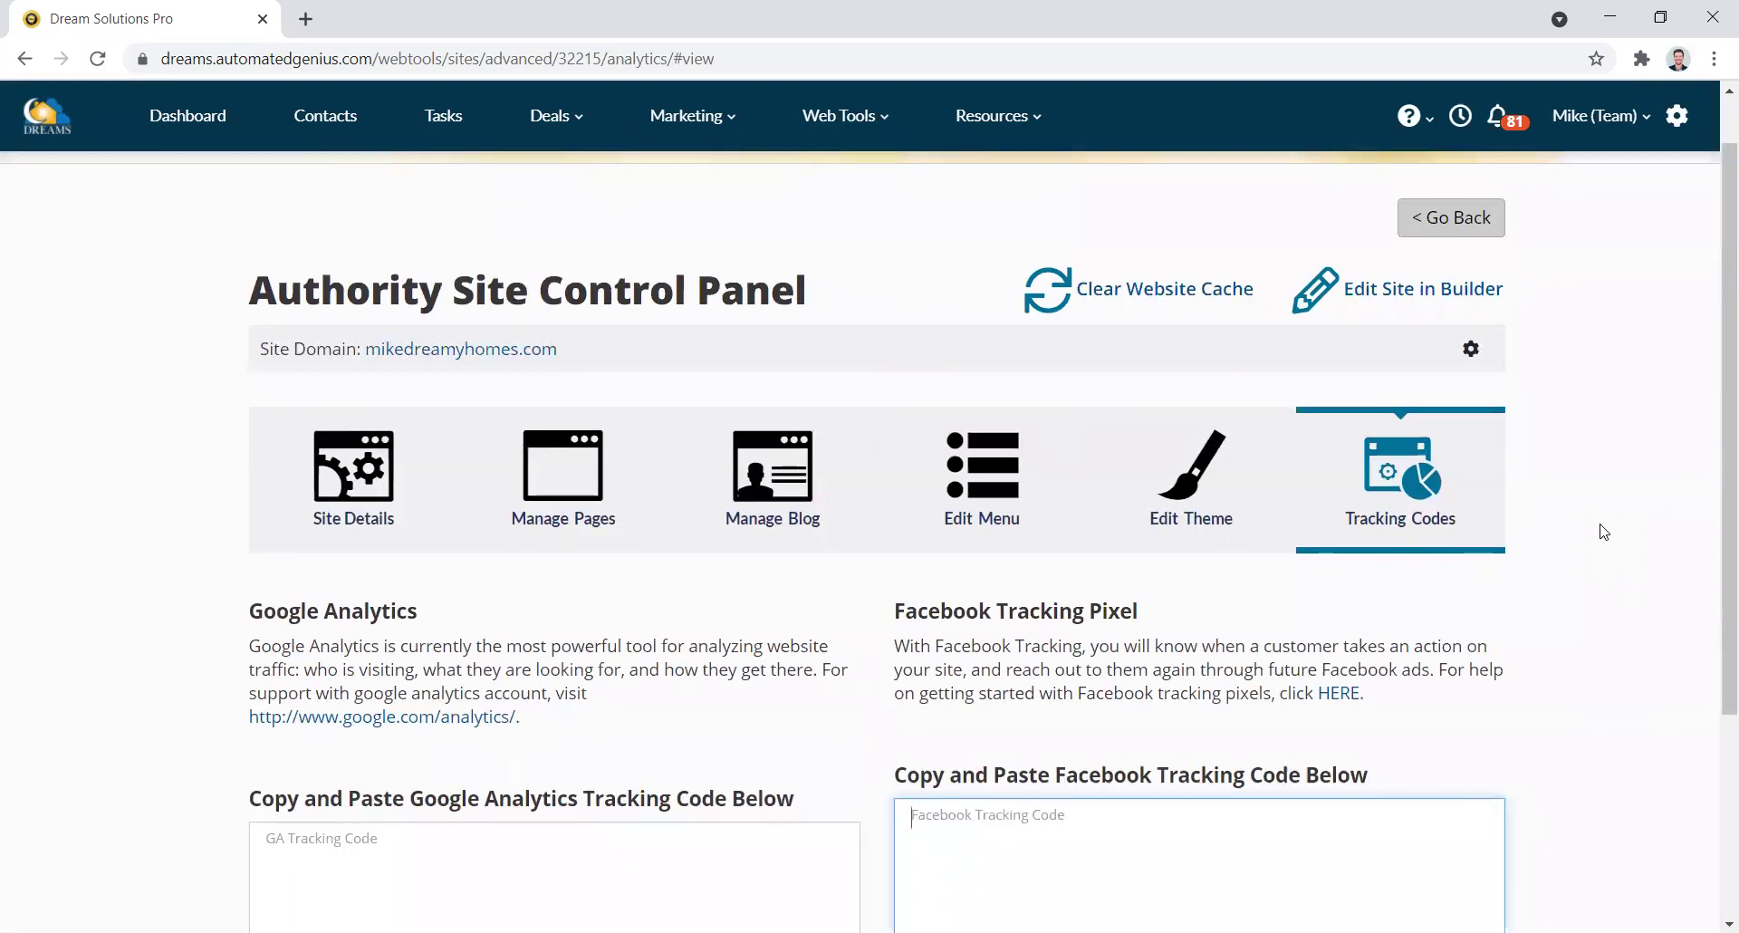
scroll(1603, 531, up, 1)
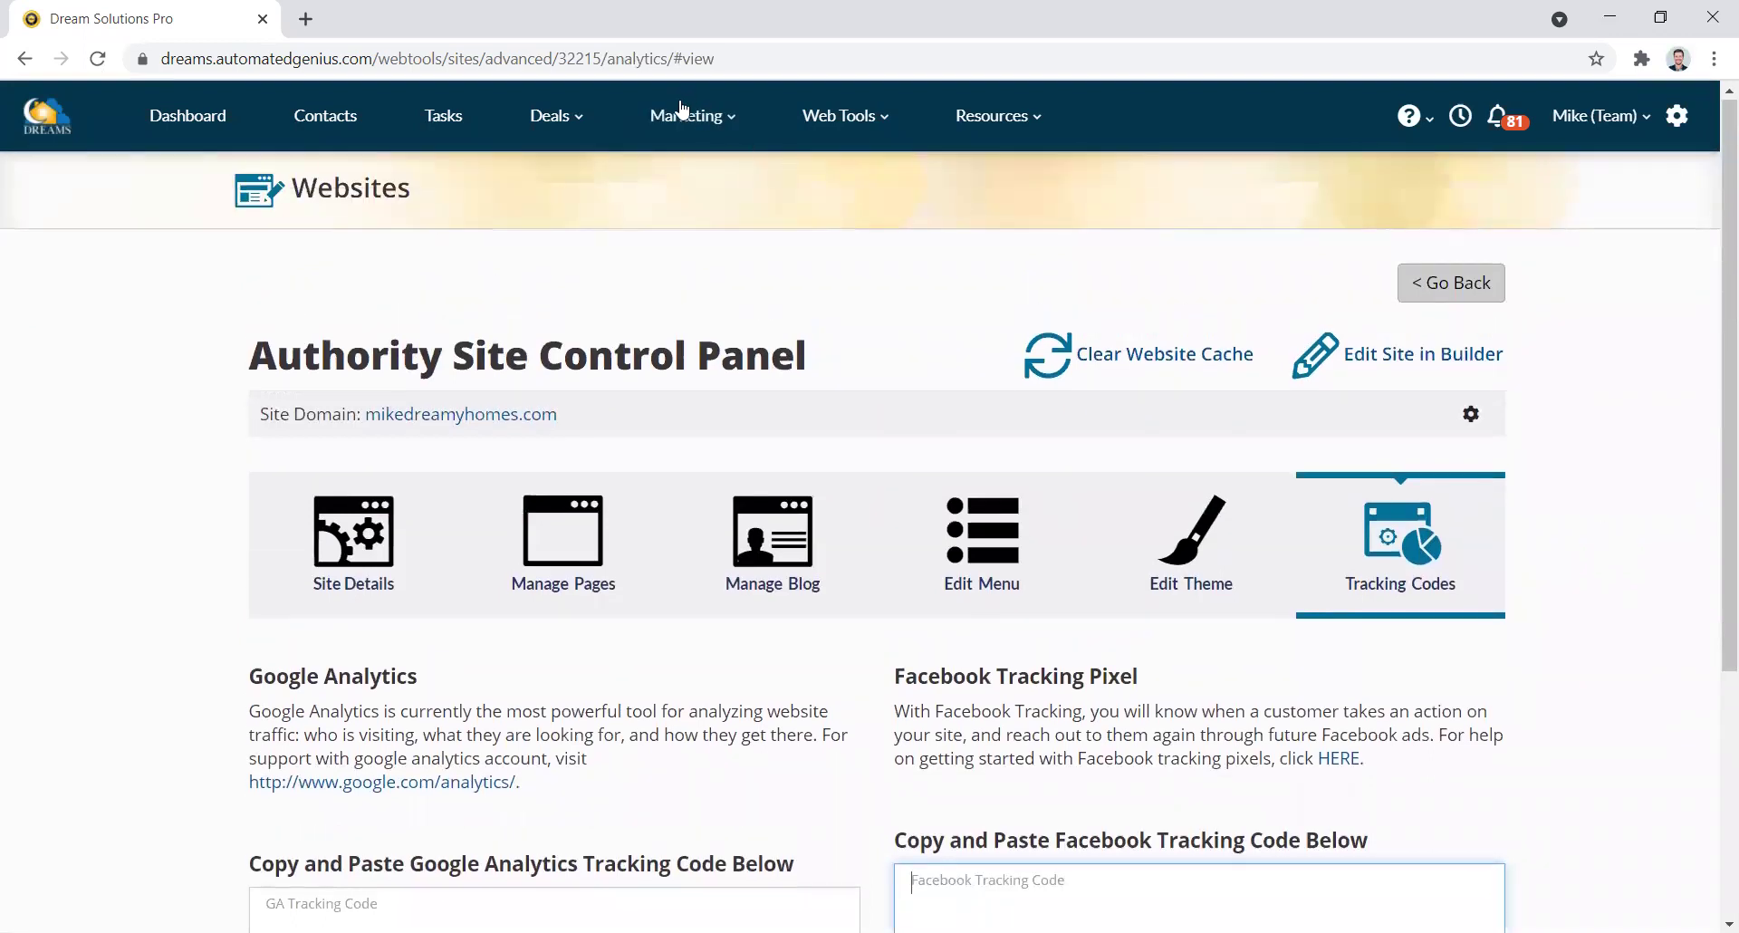
- Edit the Current Renters landing page and go to the Facebook pixel and Google Adwords tracking fields in its page settings
click(883, 121)
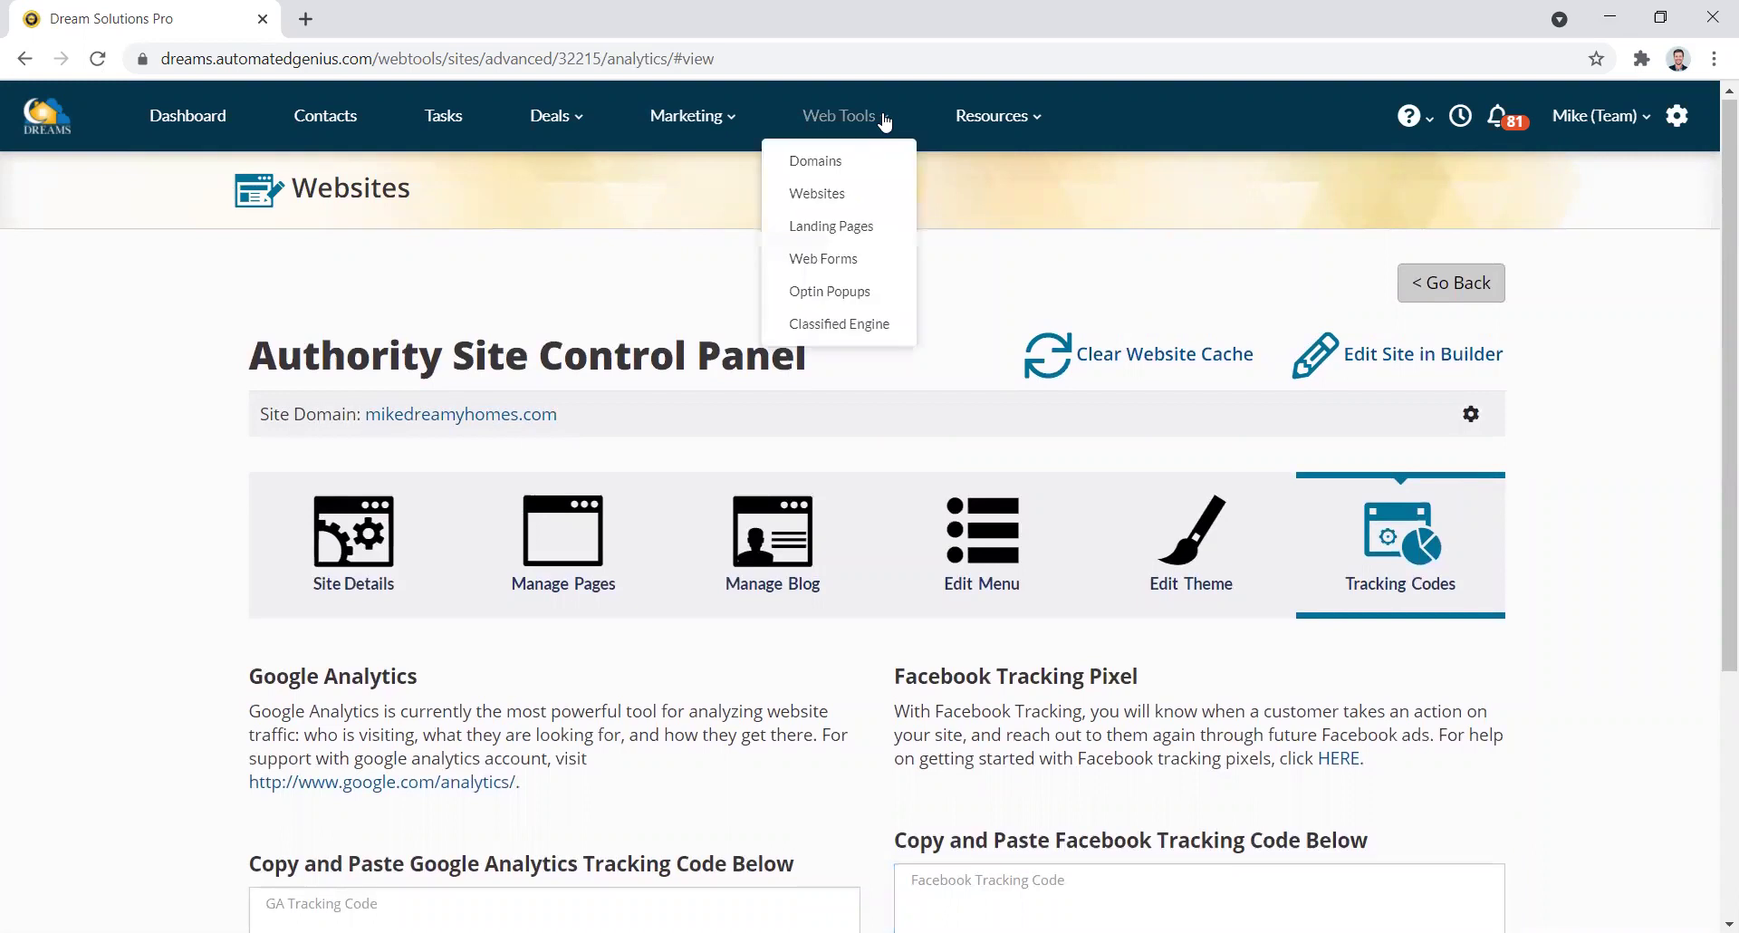
click(865, 231)
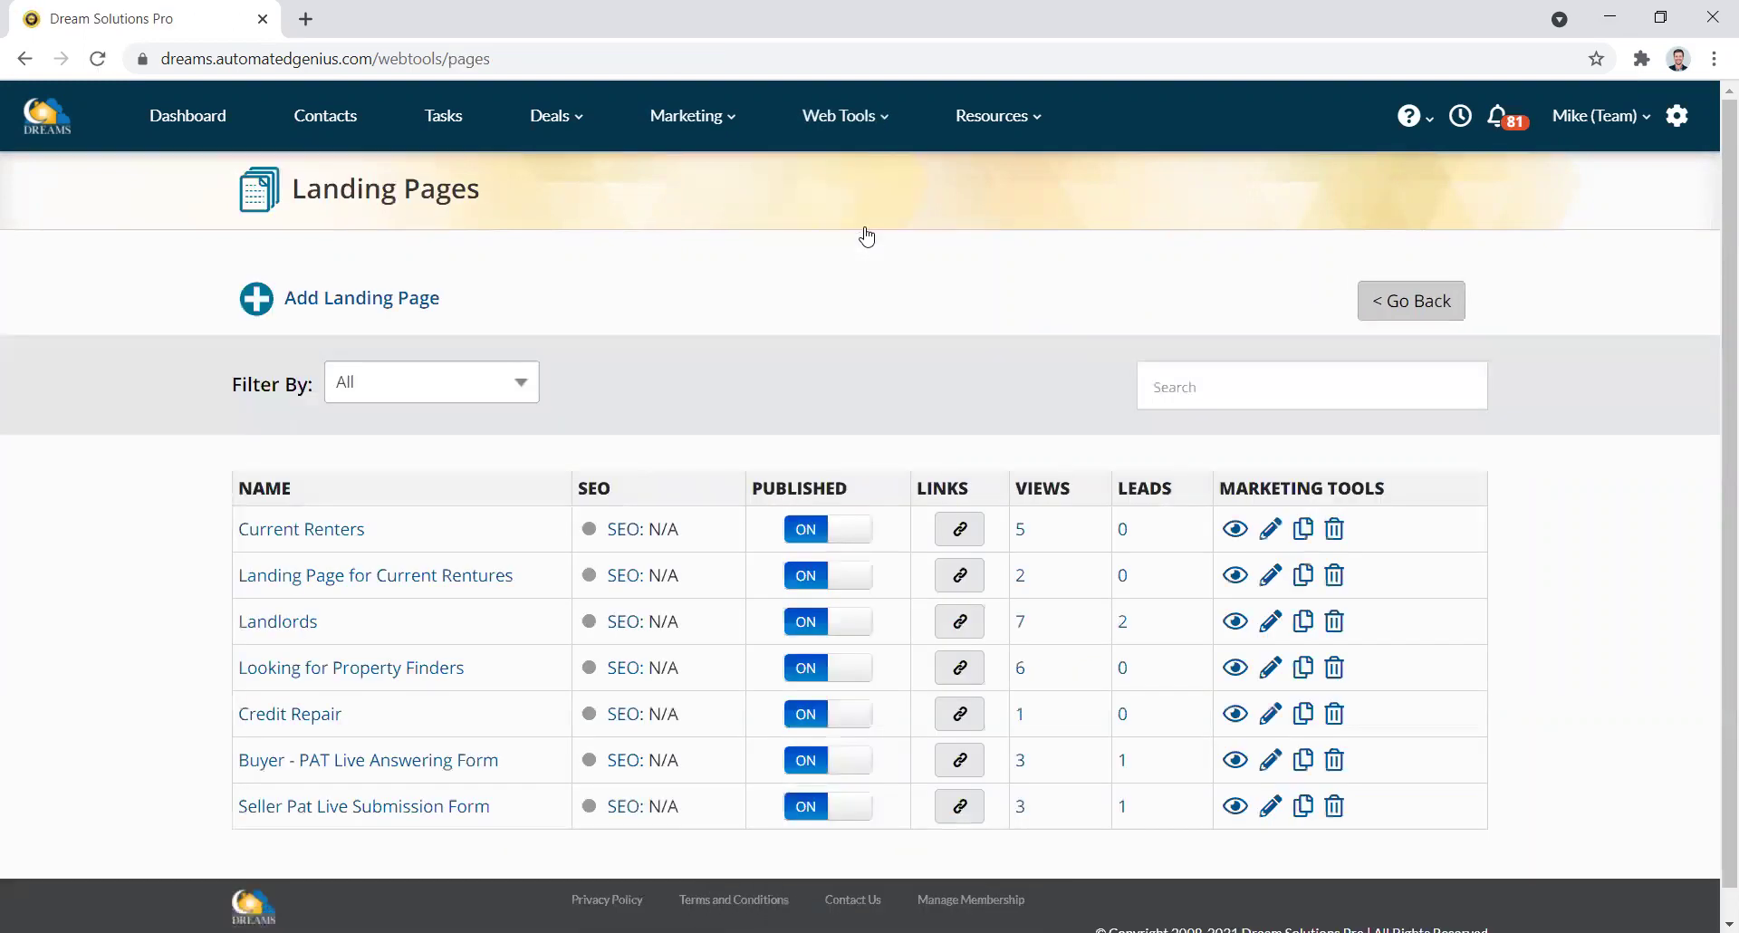
scroll(741, 303, down, 1)
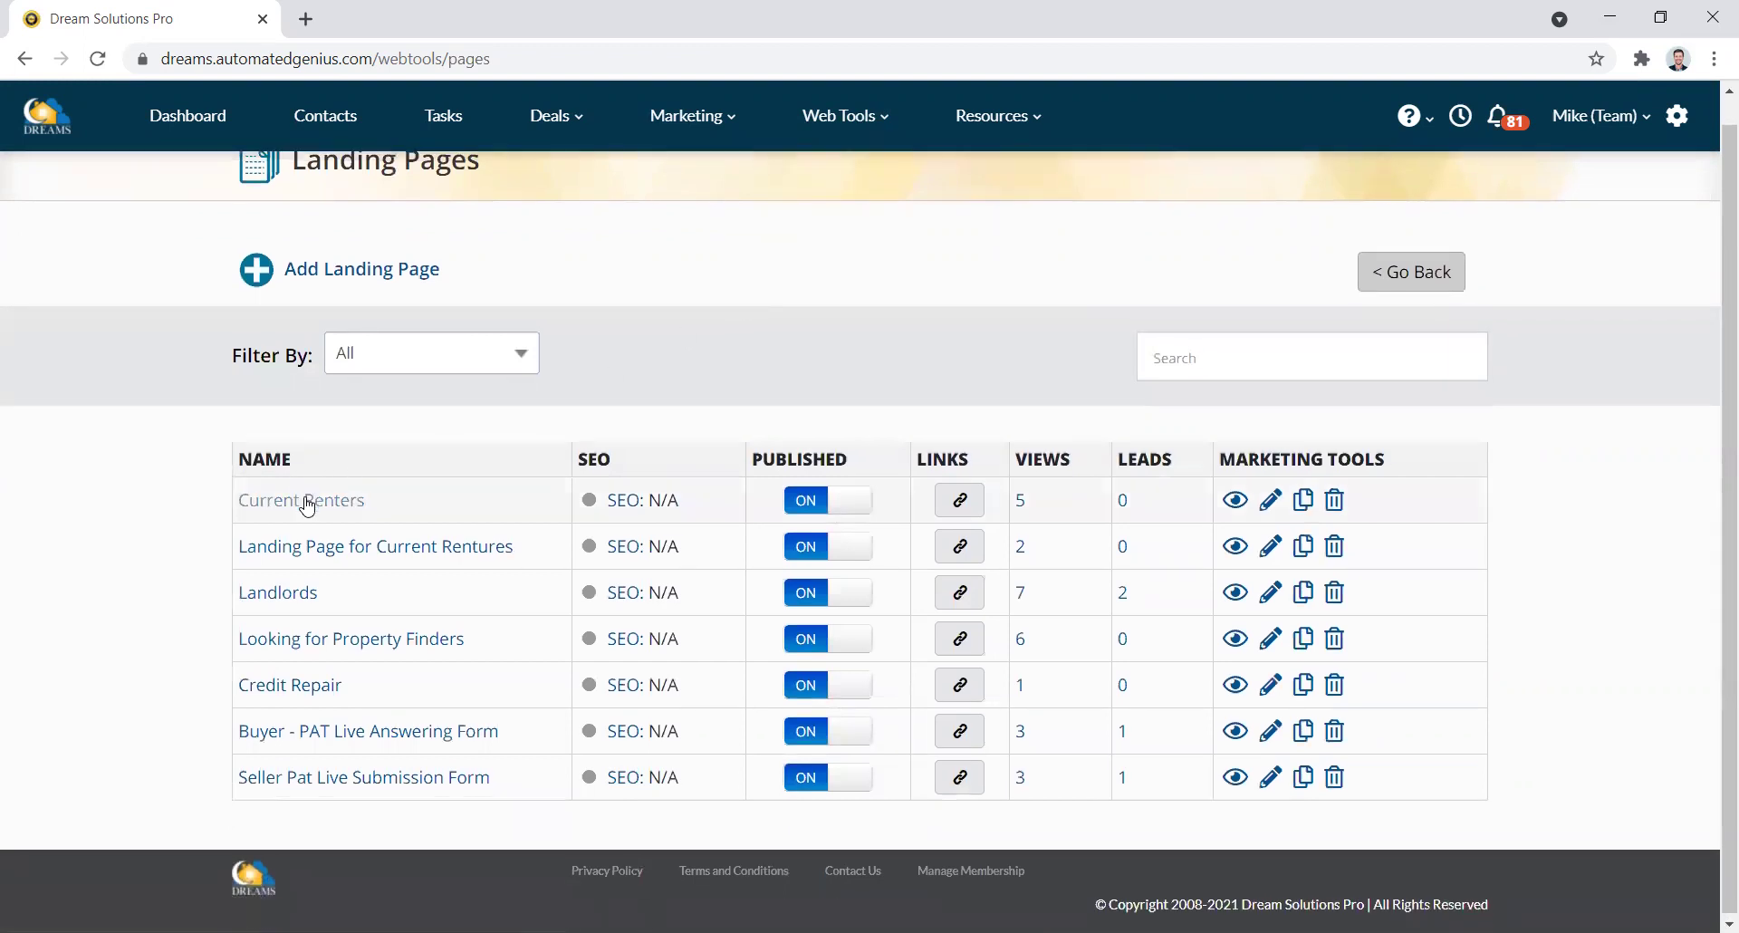
click(1271, 504)
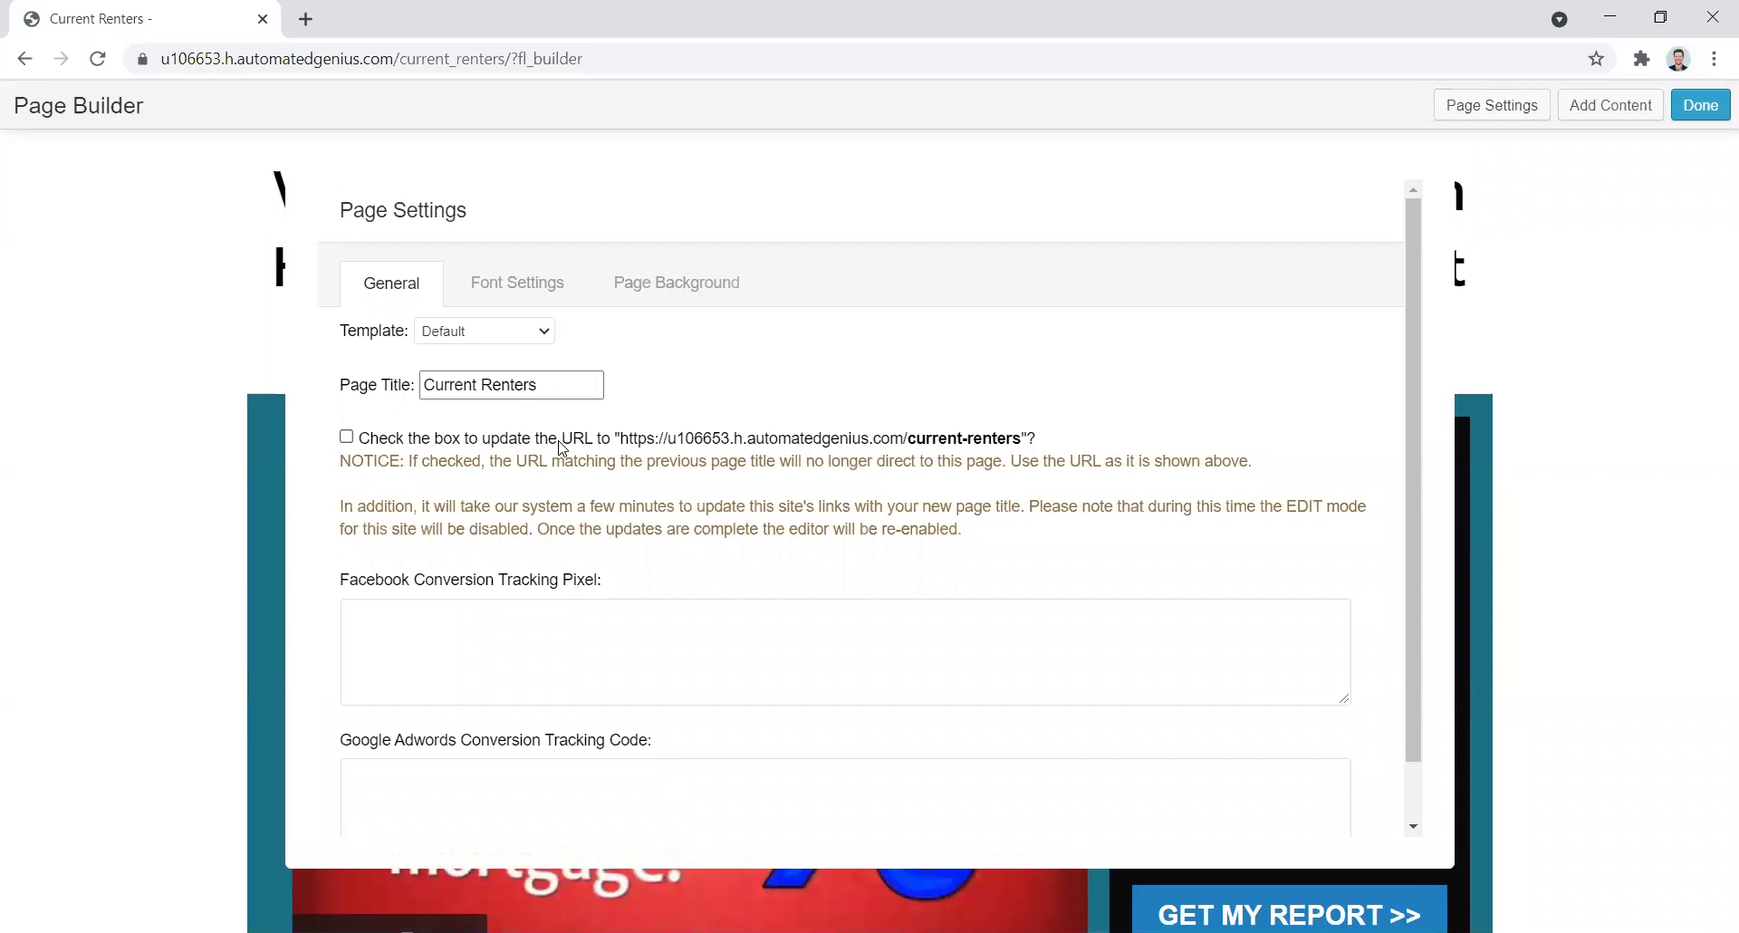
click(453, 594)
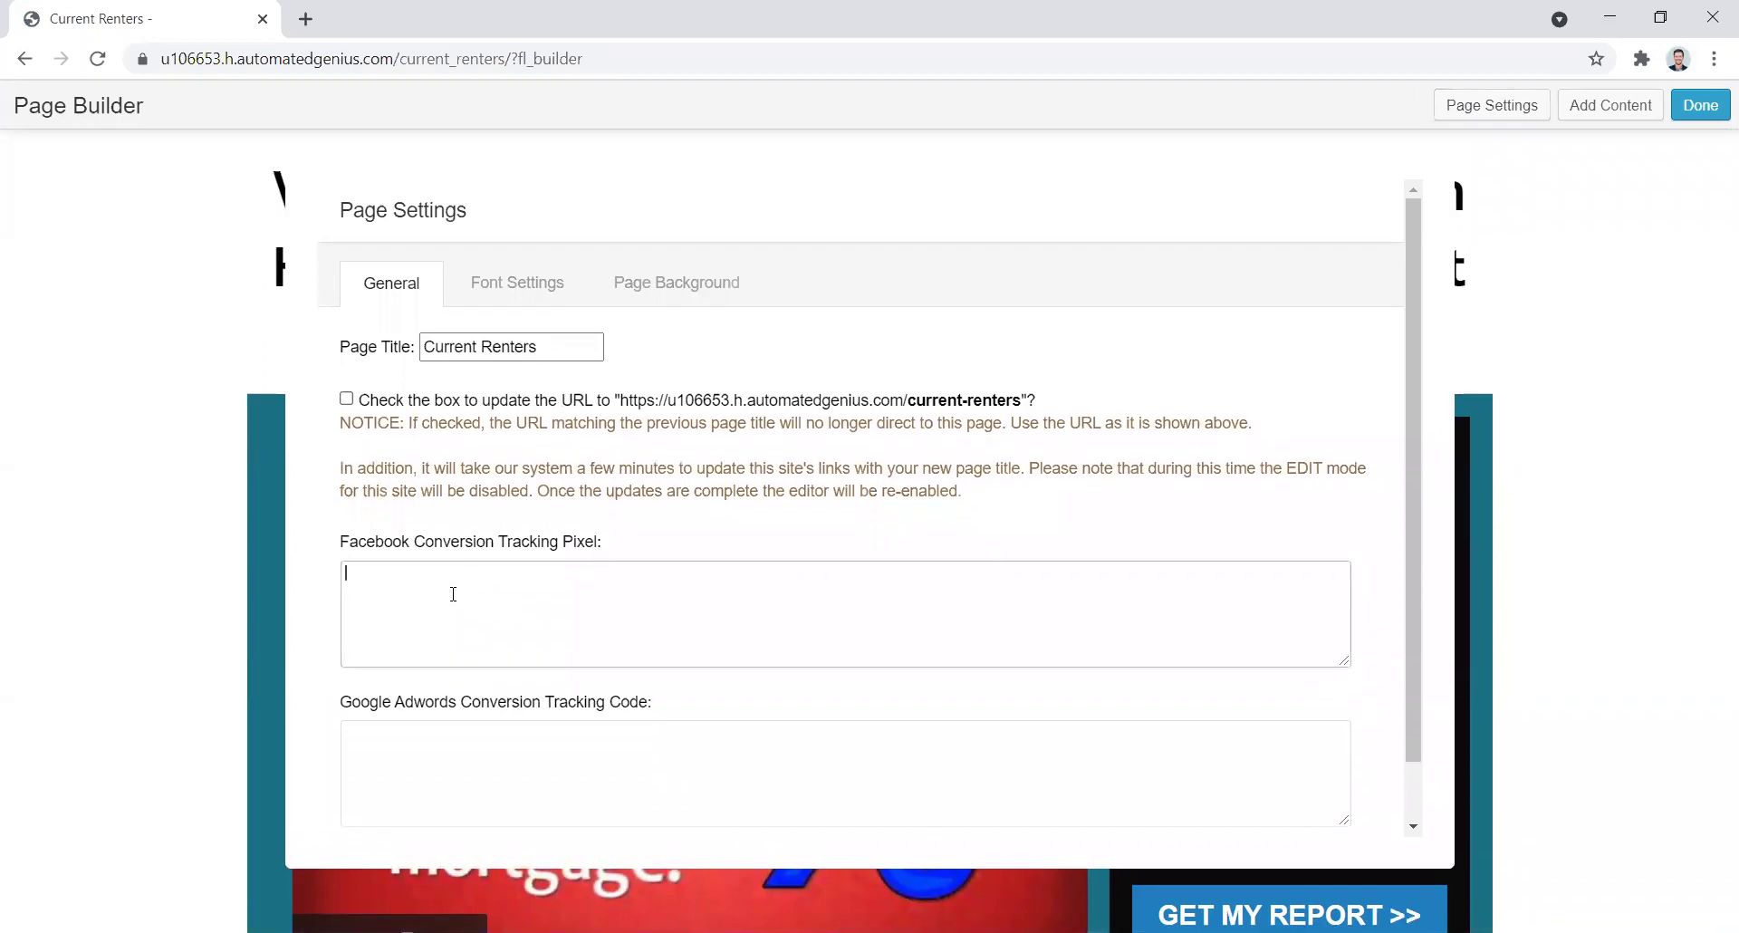
click(507, 768)
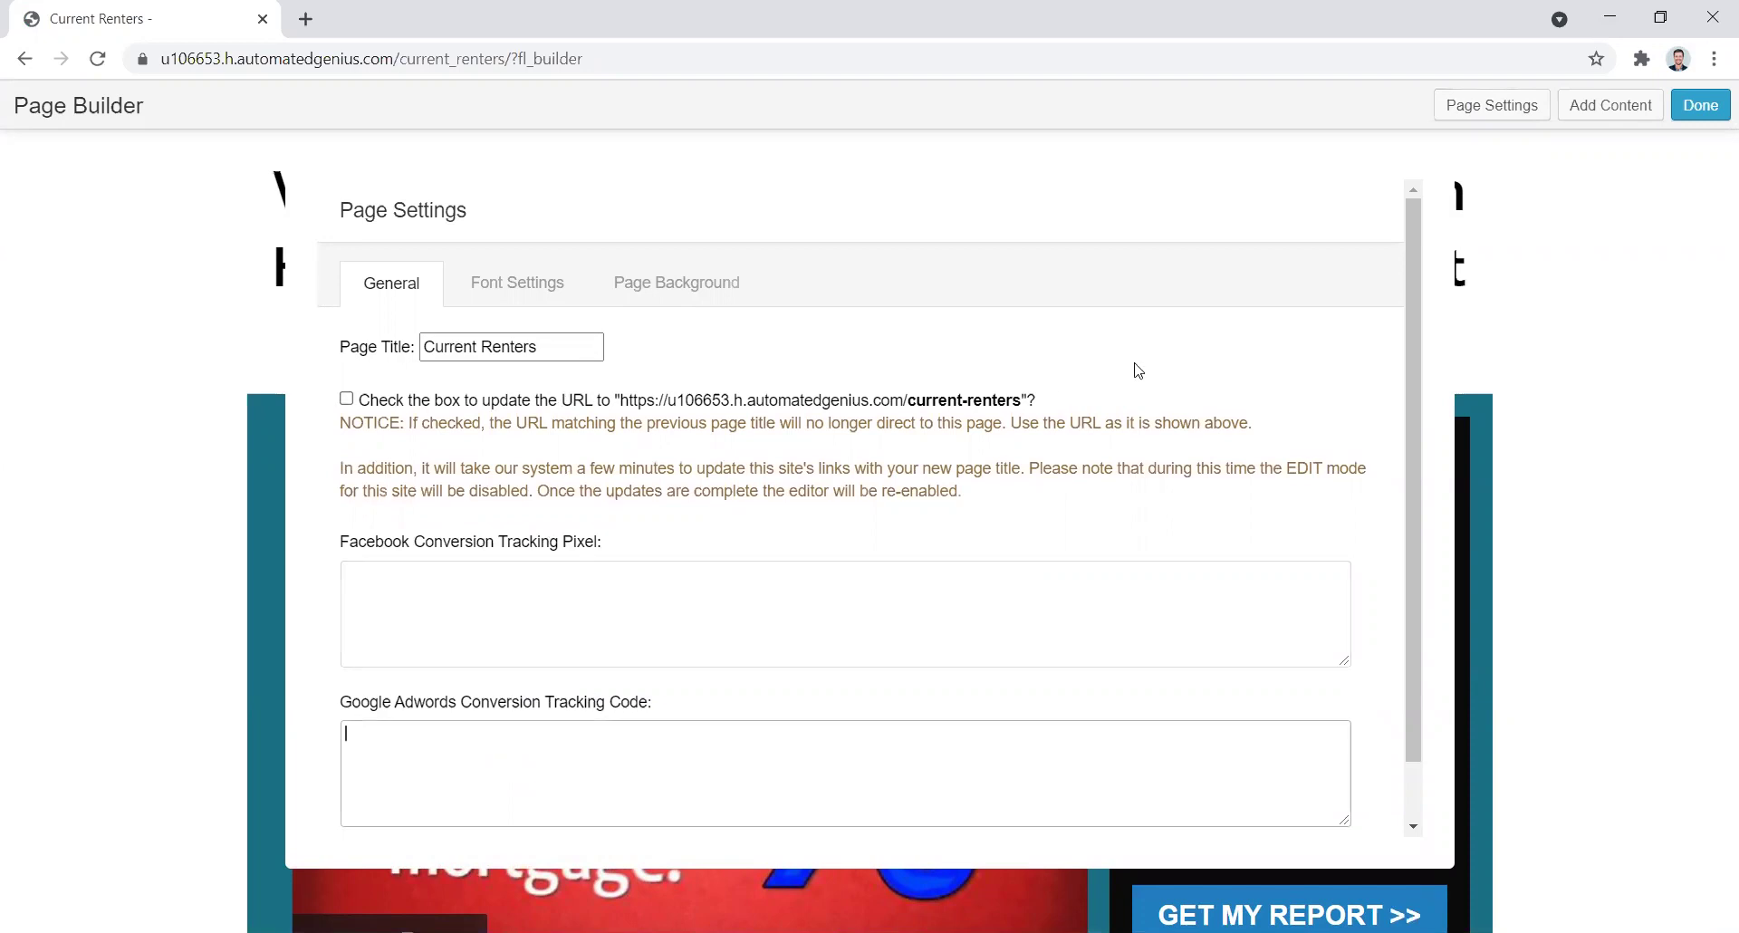
- Save the Current Renters page settings, accept the site reload, and publish the page changes
scroll(1139, 369, up, 1)
scroll(1336, 521, down, 1)
scroll(1418, 632, down, 1)
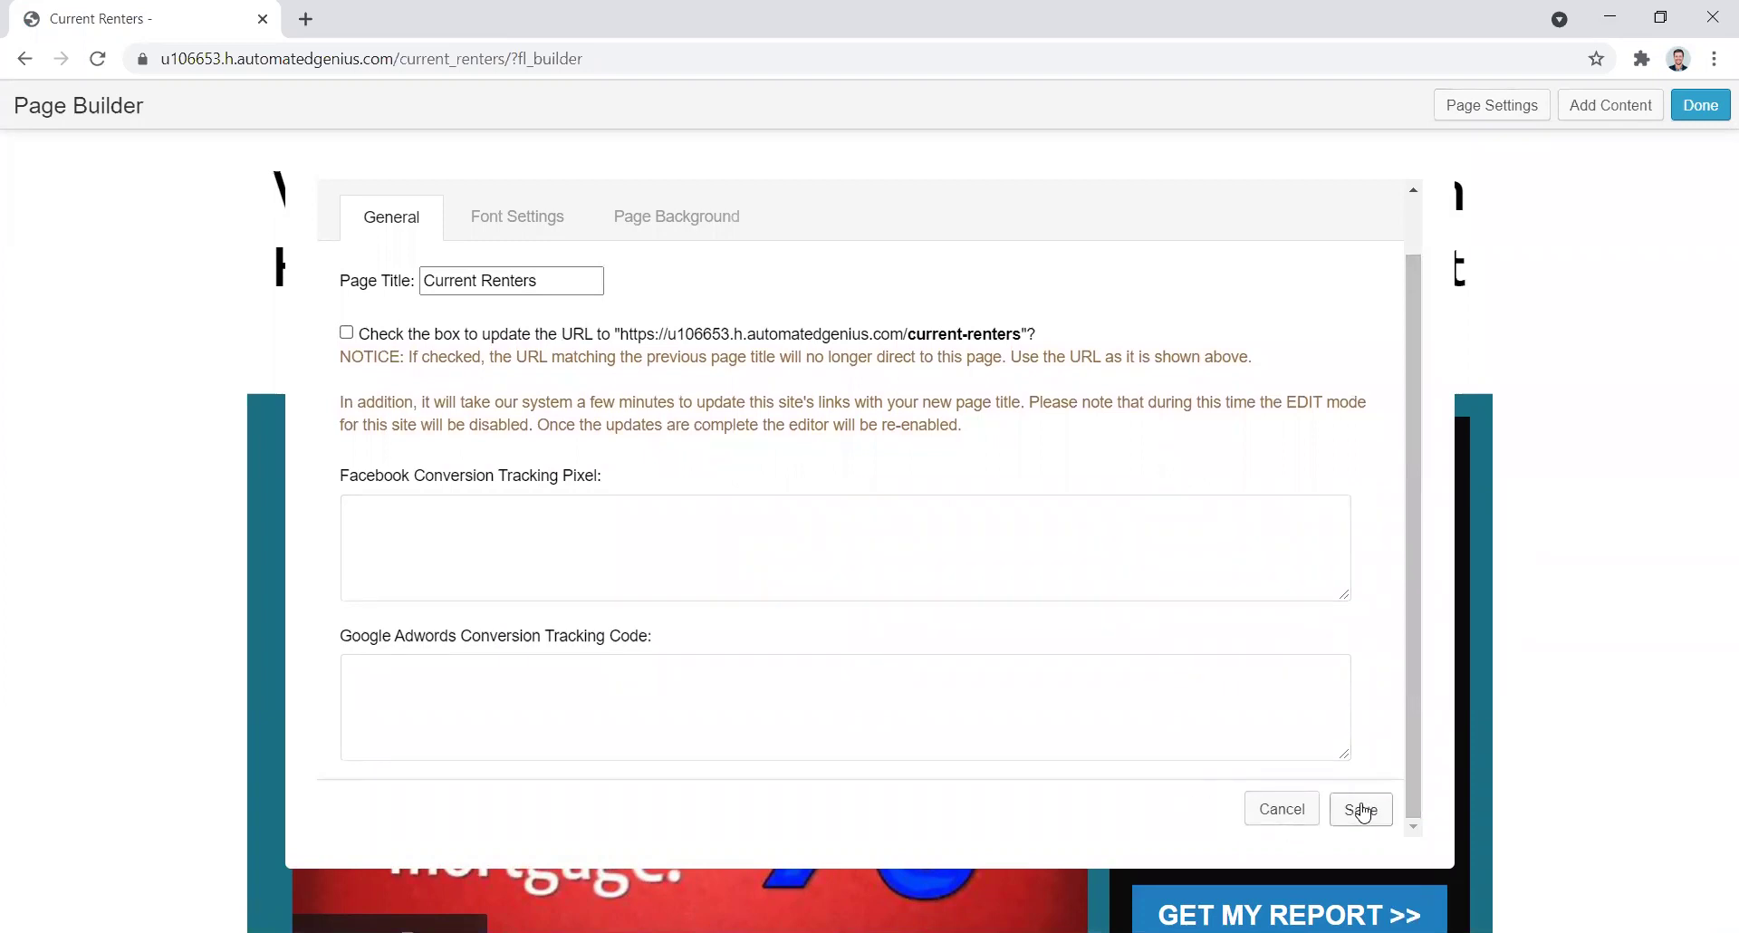
click(1364, 812)
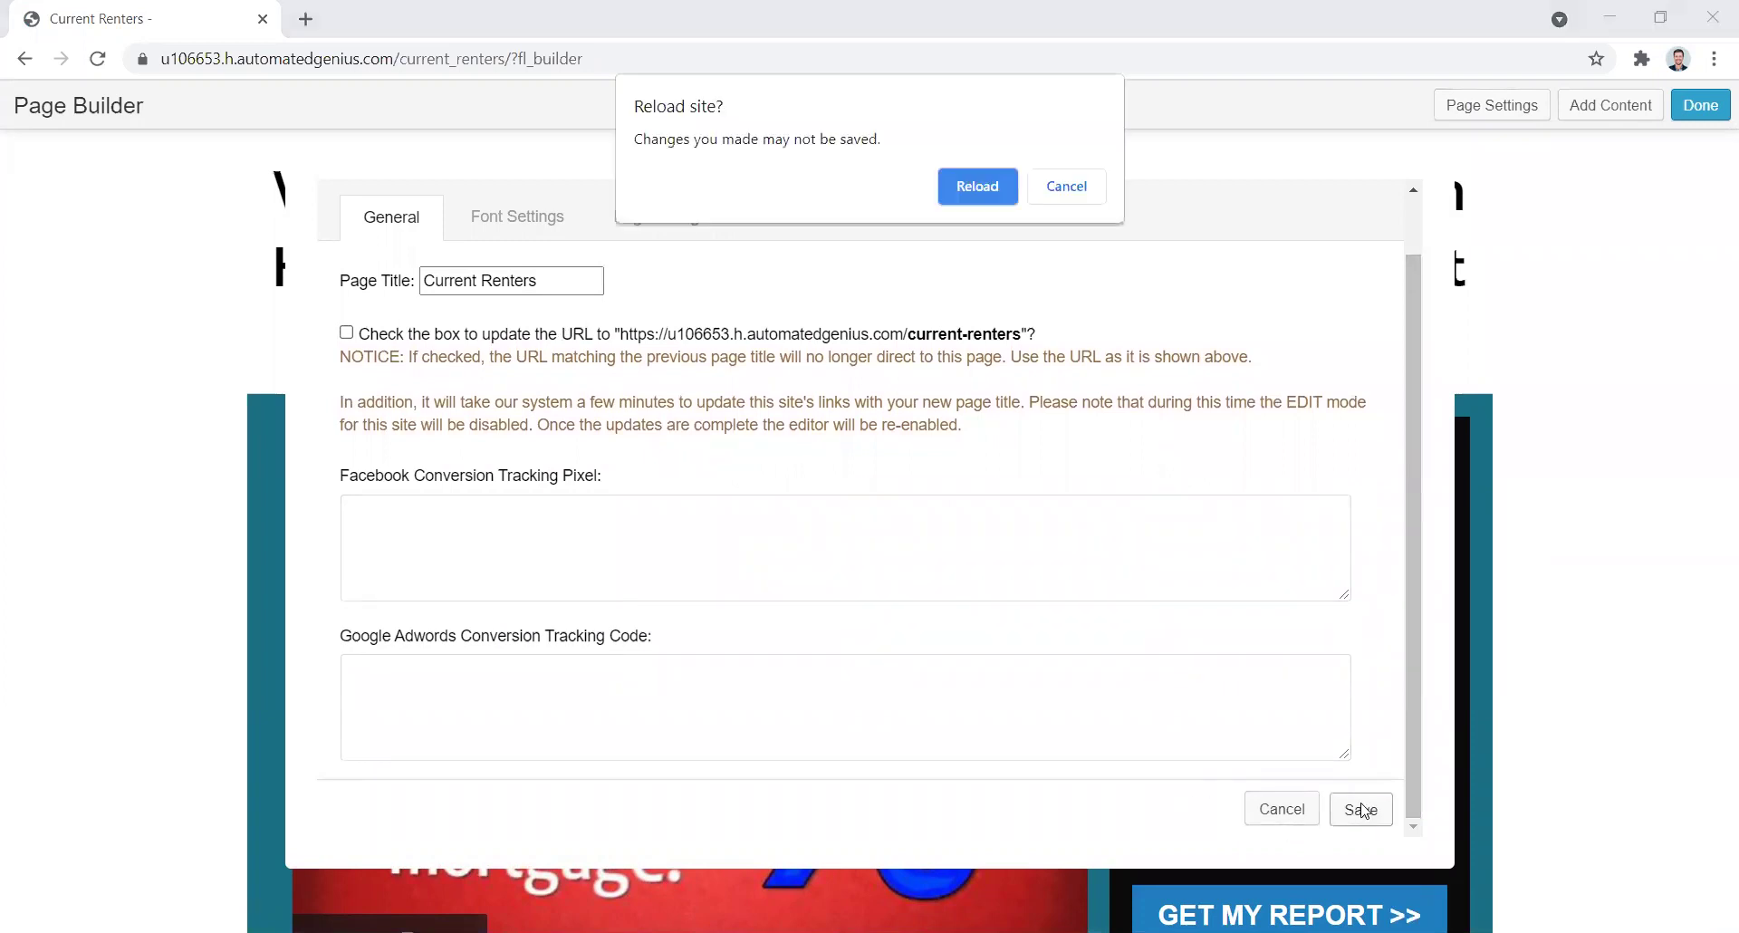
click(953, 194)
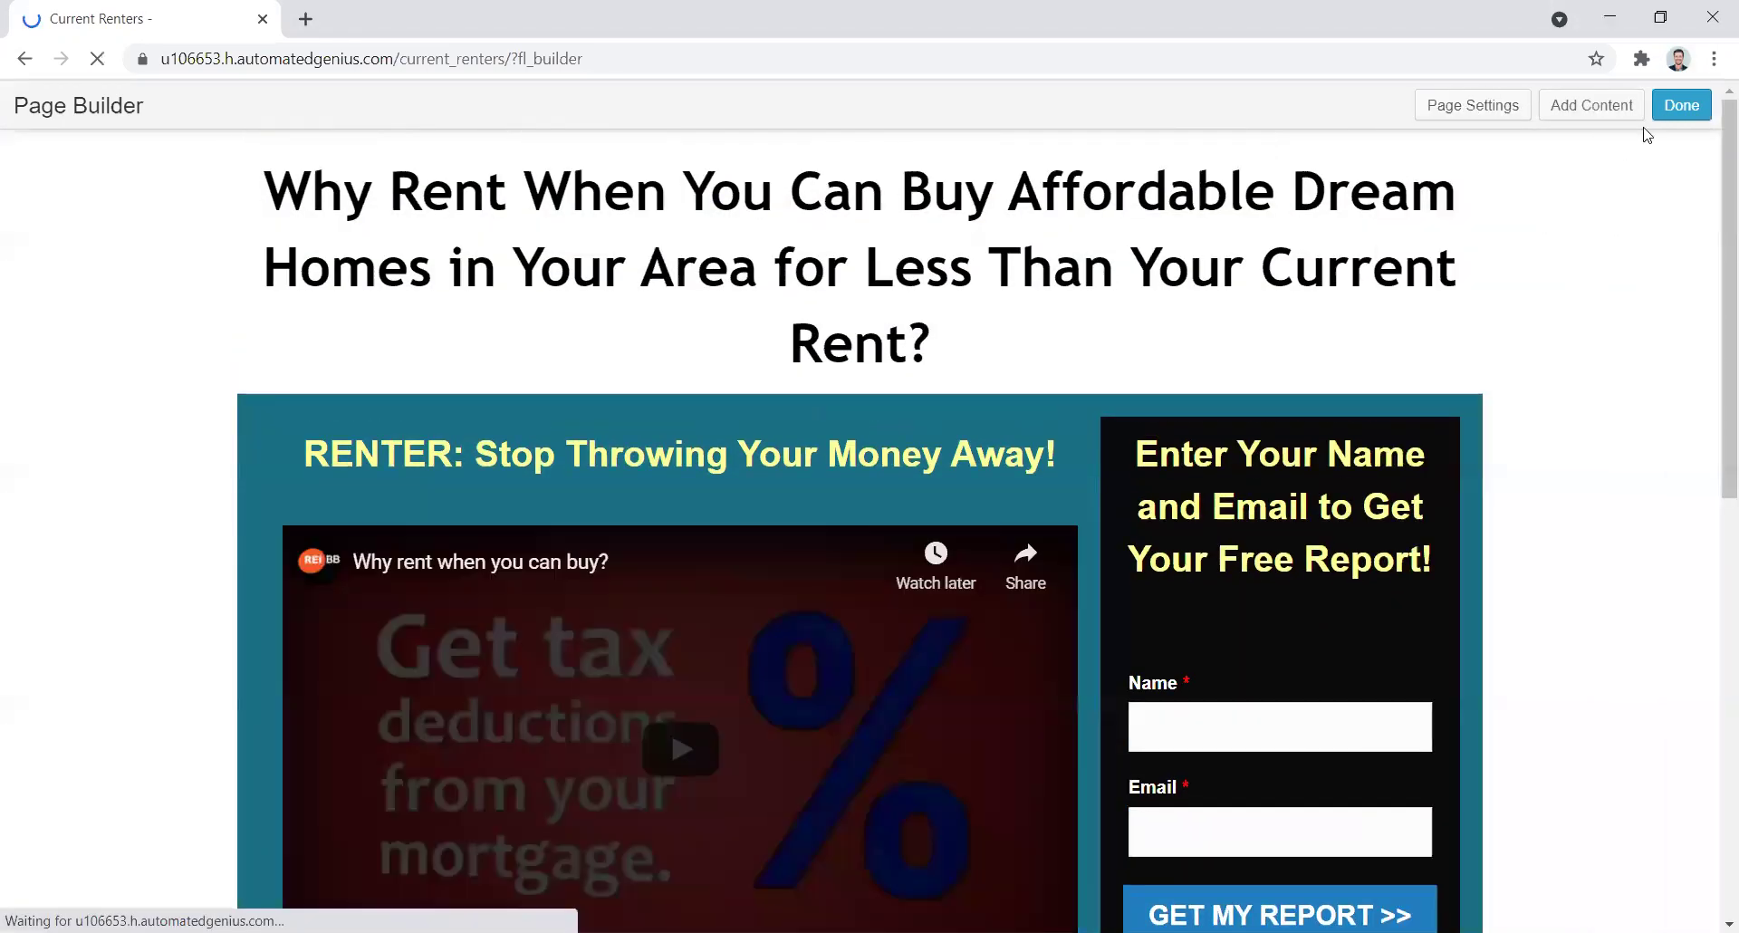
click(1685, 116)
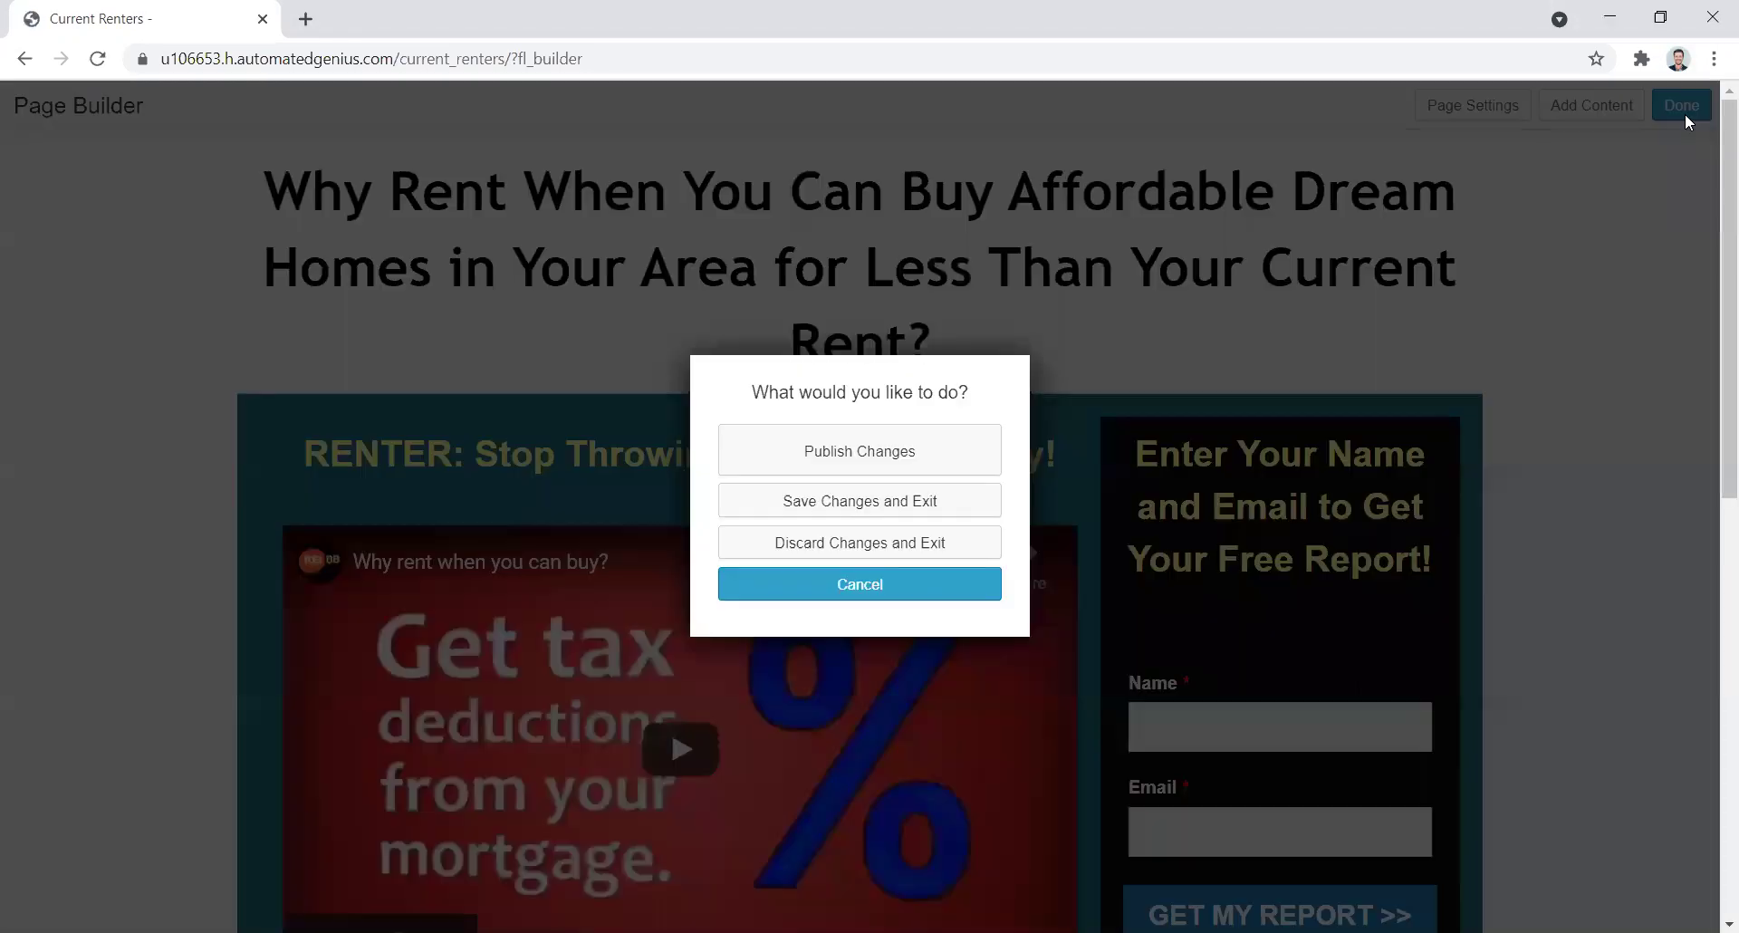
click(886, 453)
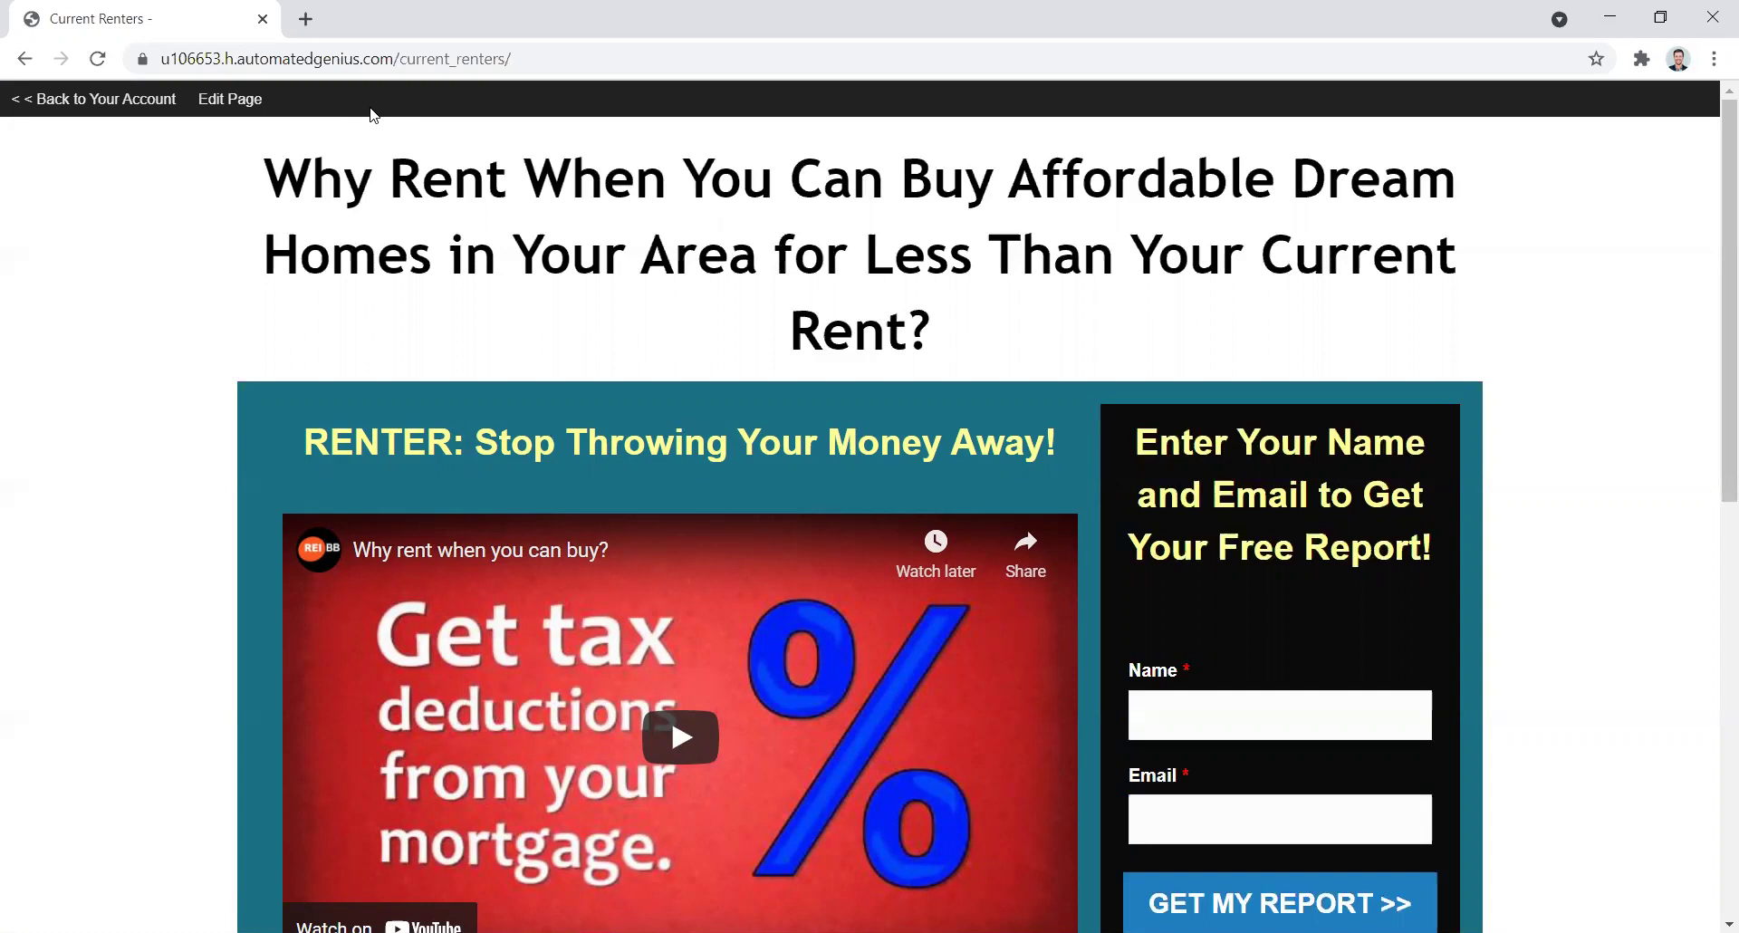
- Examine the Name and Email fields of the free report form on the published page
click(1251, 704)
click(1241, 812)
click(1658, 770)
- Reopen the Current Renters page in the builder and review the conversion tracking fields in its page settings
click(232, 101)
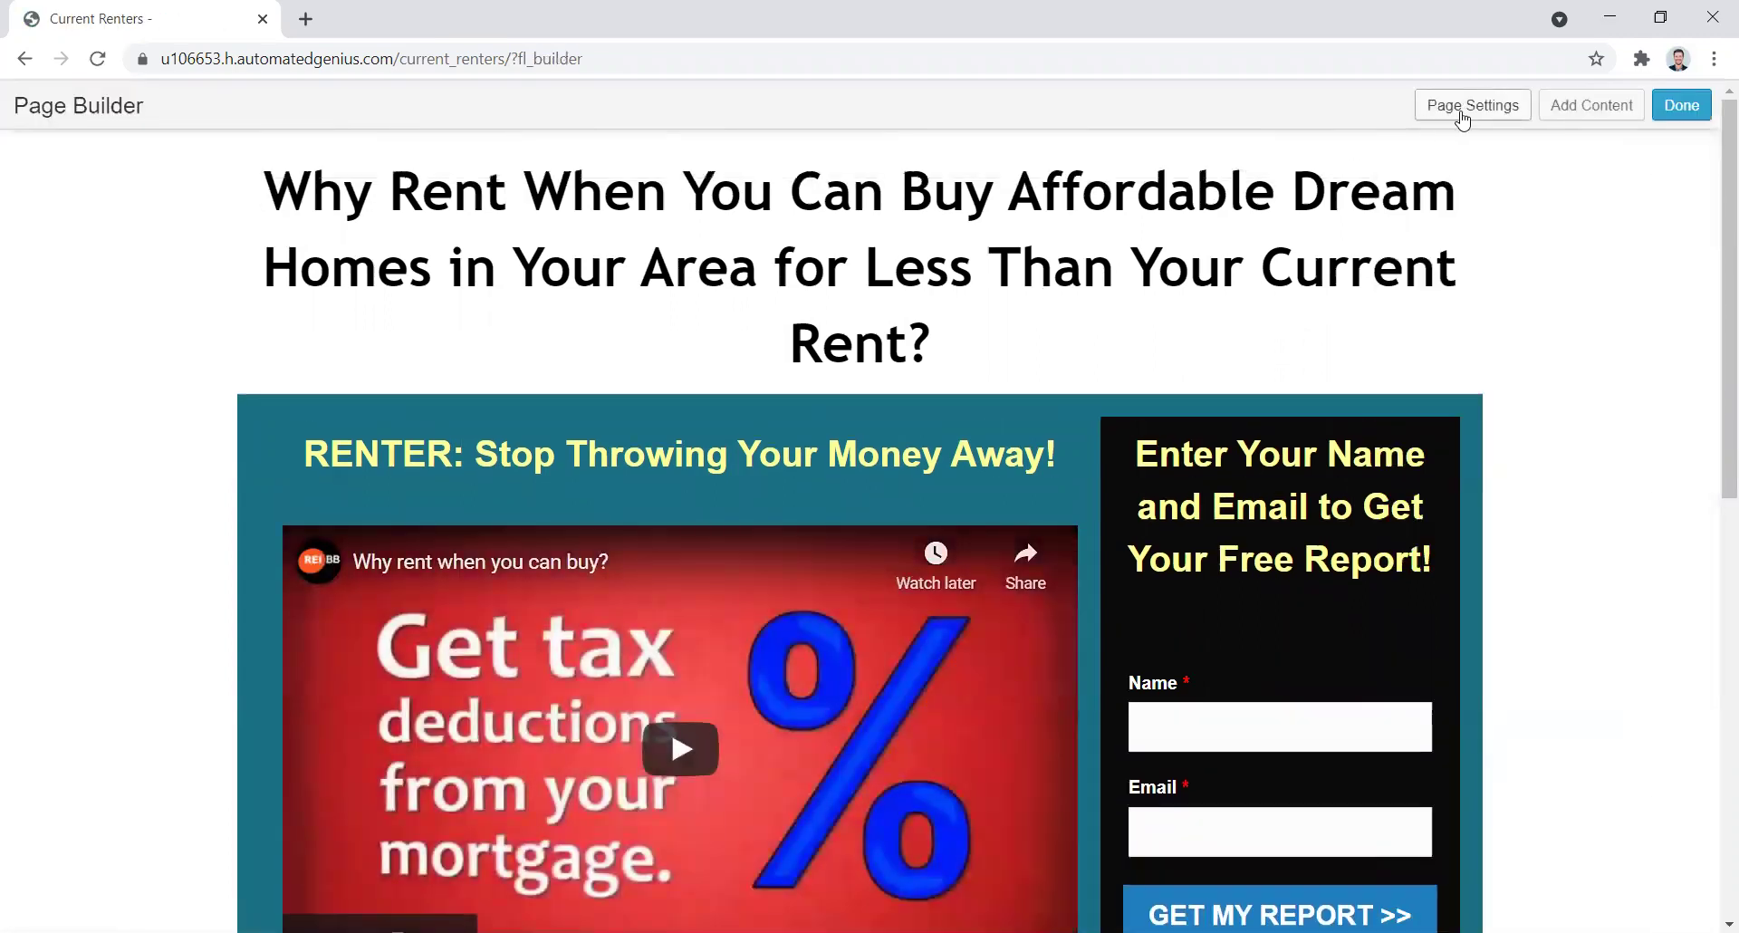
click(1462, 113)
scroll(747, 678, down, 1)
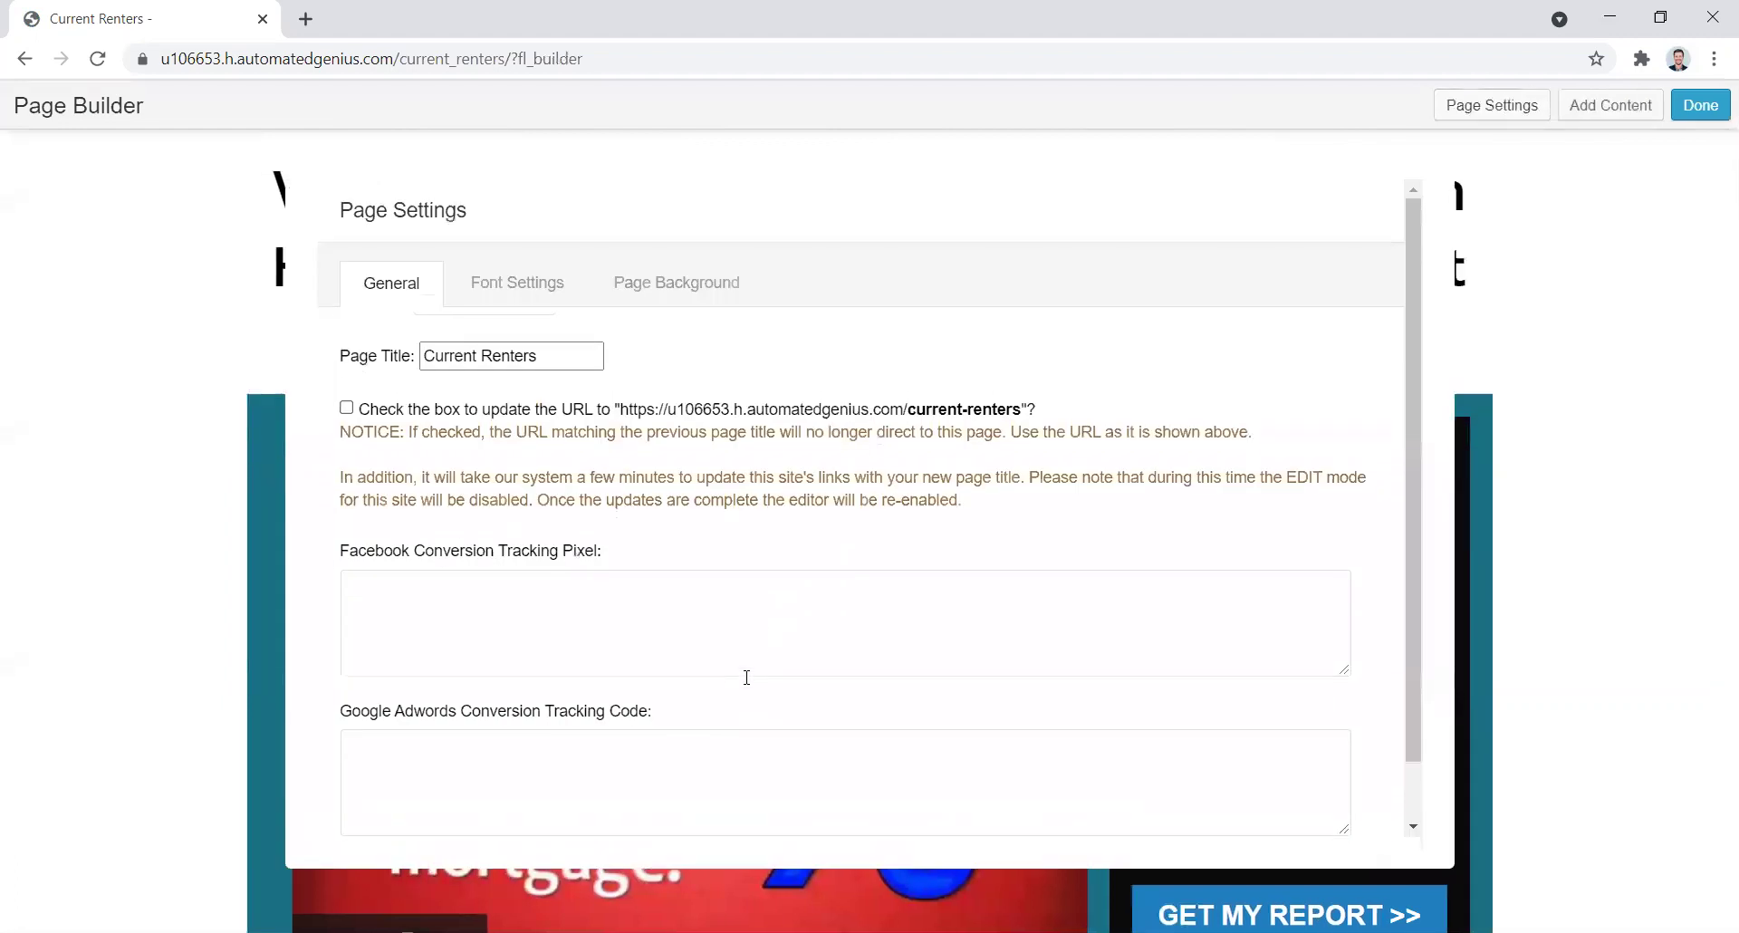
scroll(746, 678, down, 1)
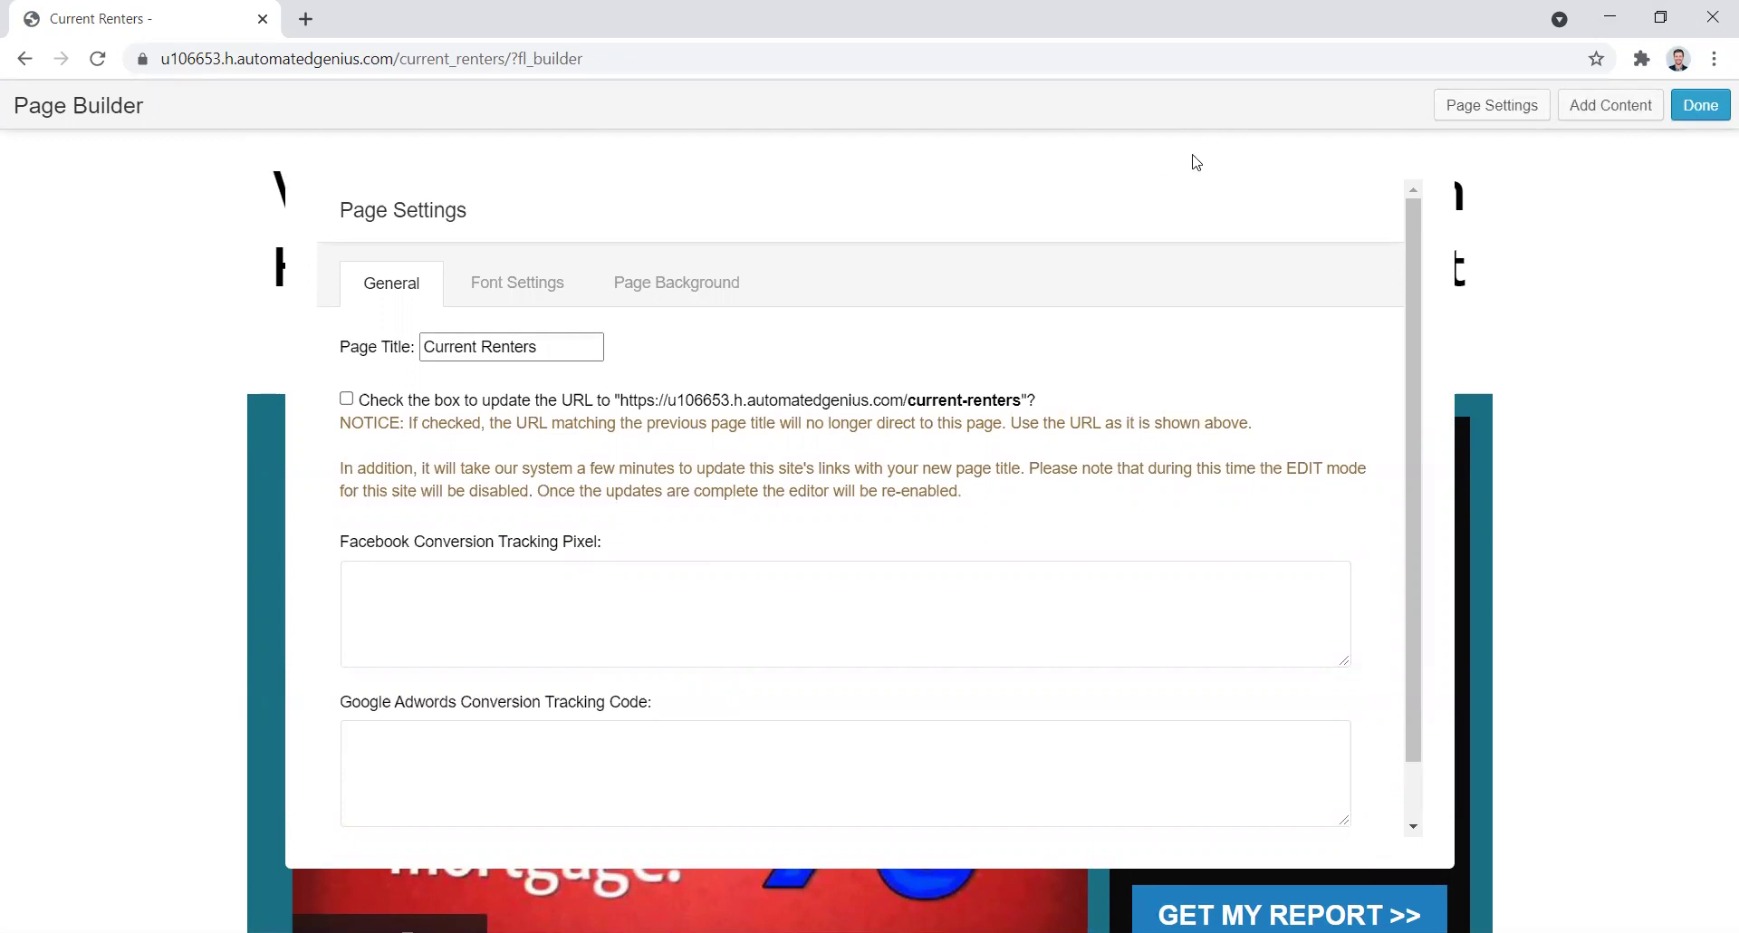
scroll(1367, 512, down, 1)
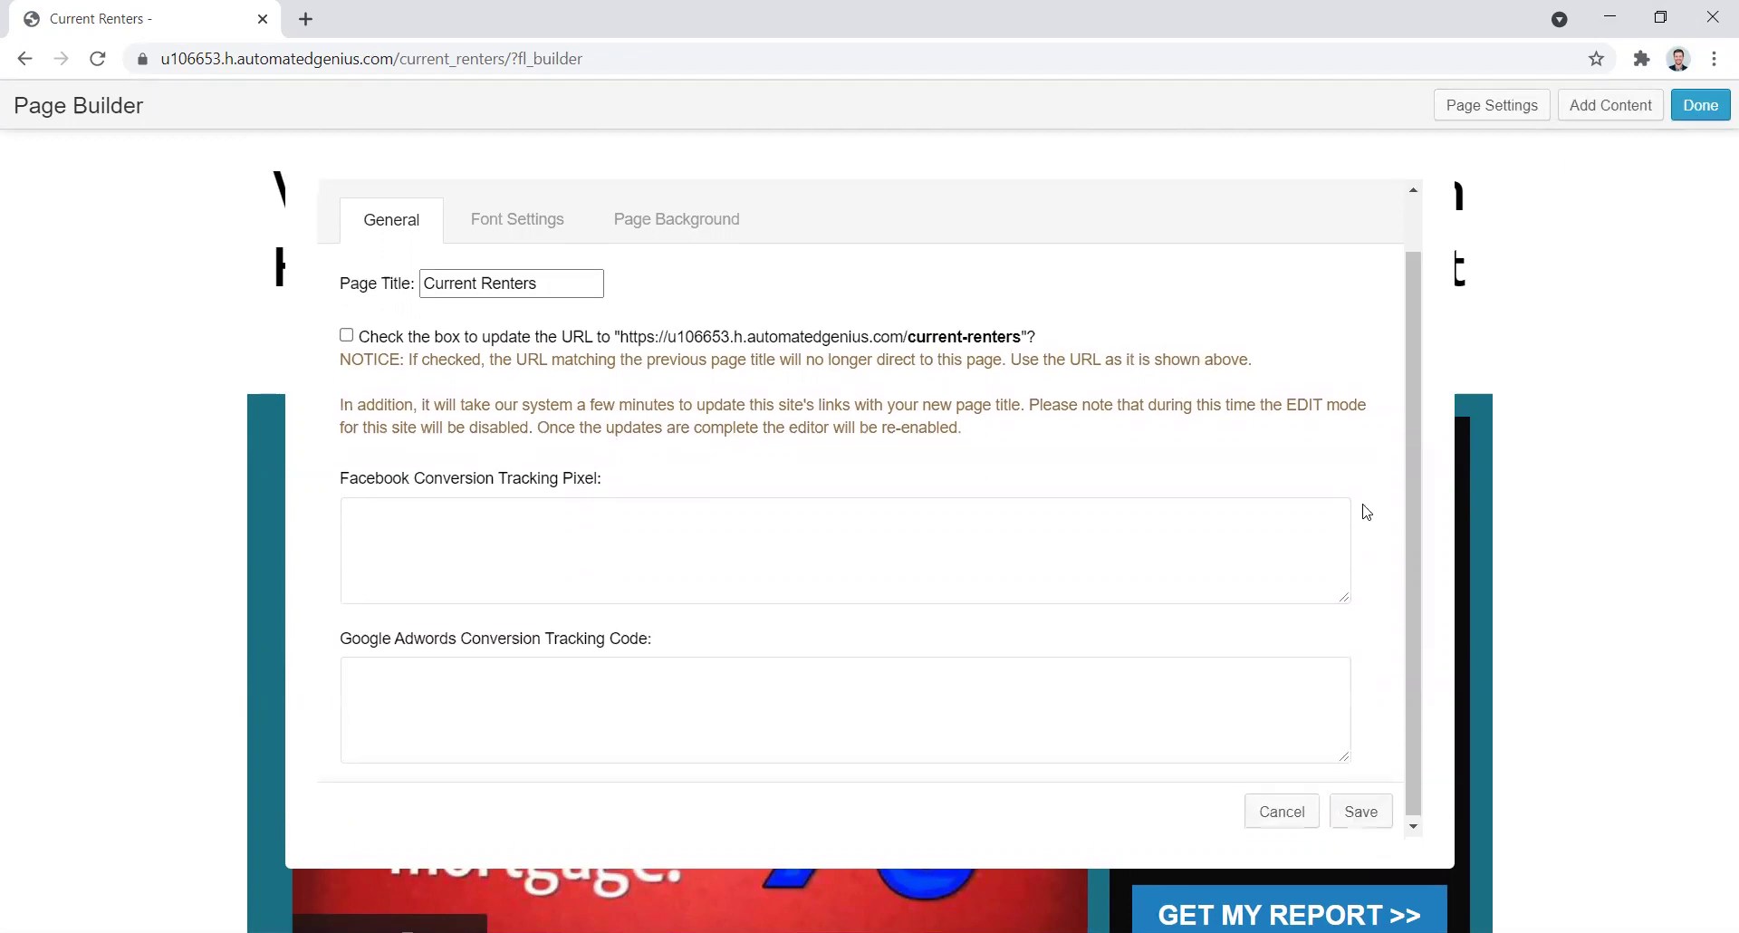
- Leave the page builder without saving and return to the list of landing pages
right_click(25, 58)
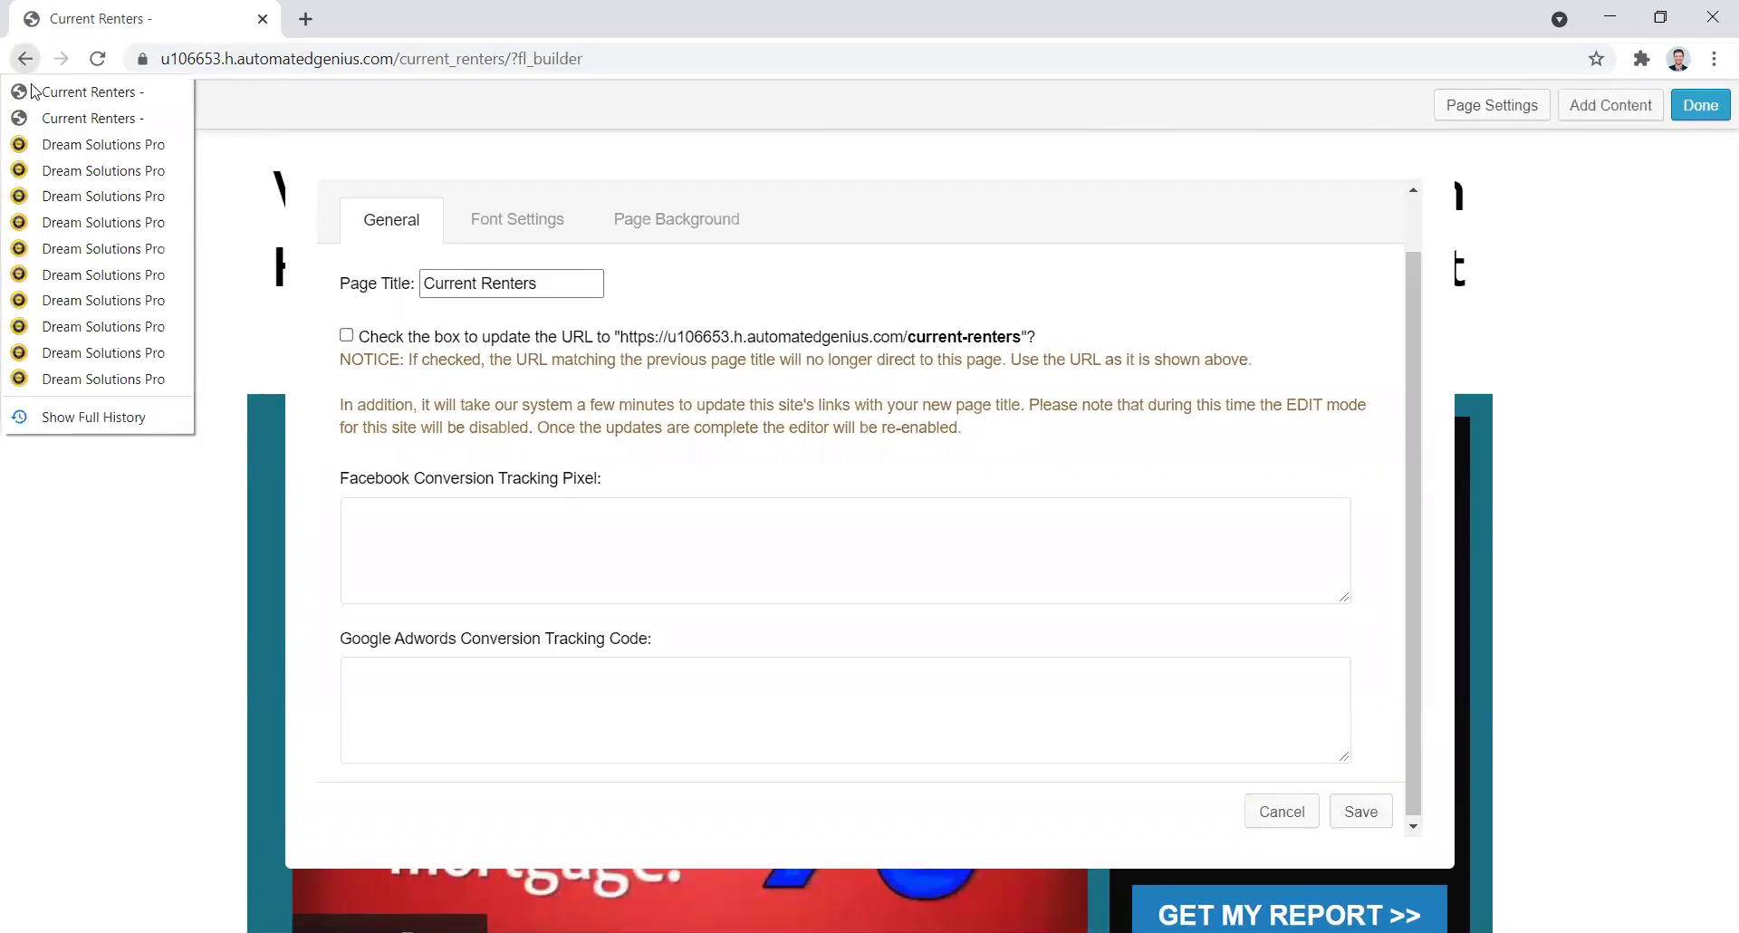
click(65, 145)
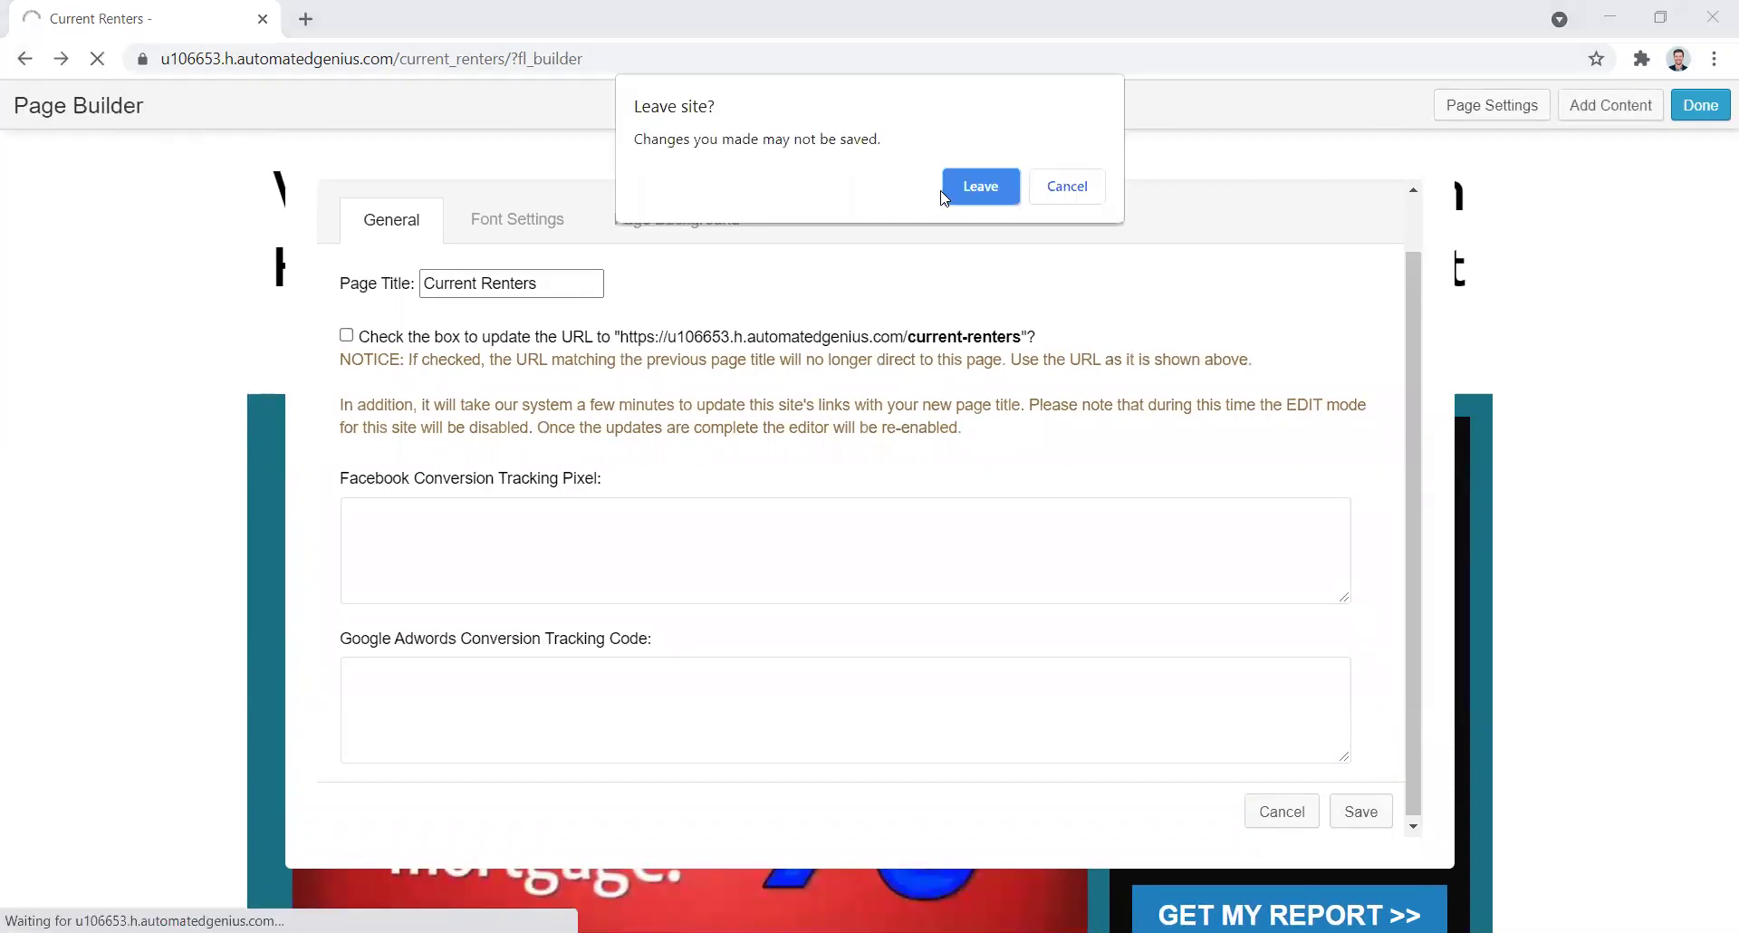
click(976, 189)
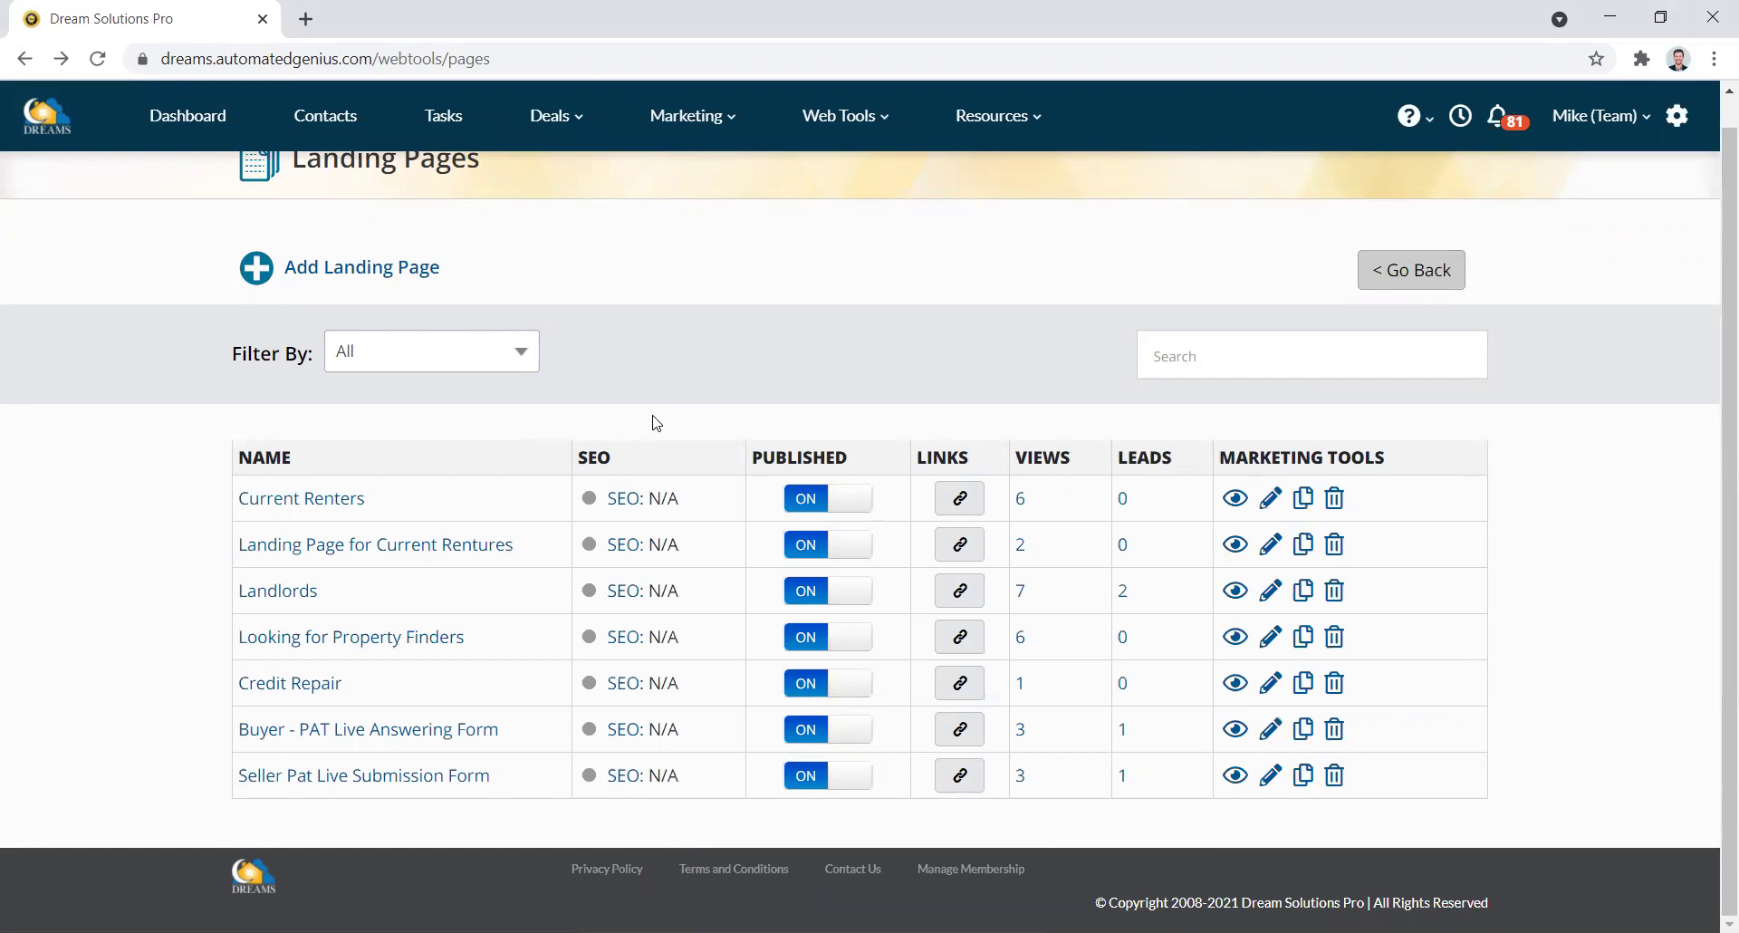
- Go back to the Authority2 website's control panel and view its tracking codes section
scroll(634, 498, up, 1)
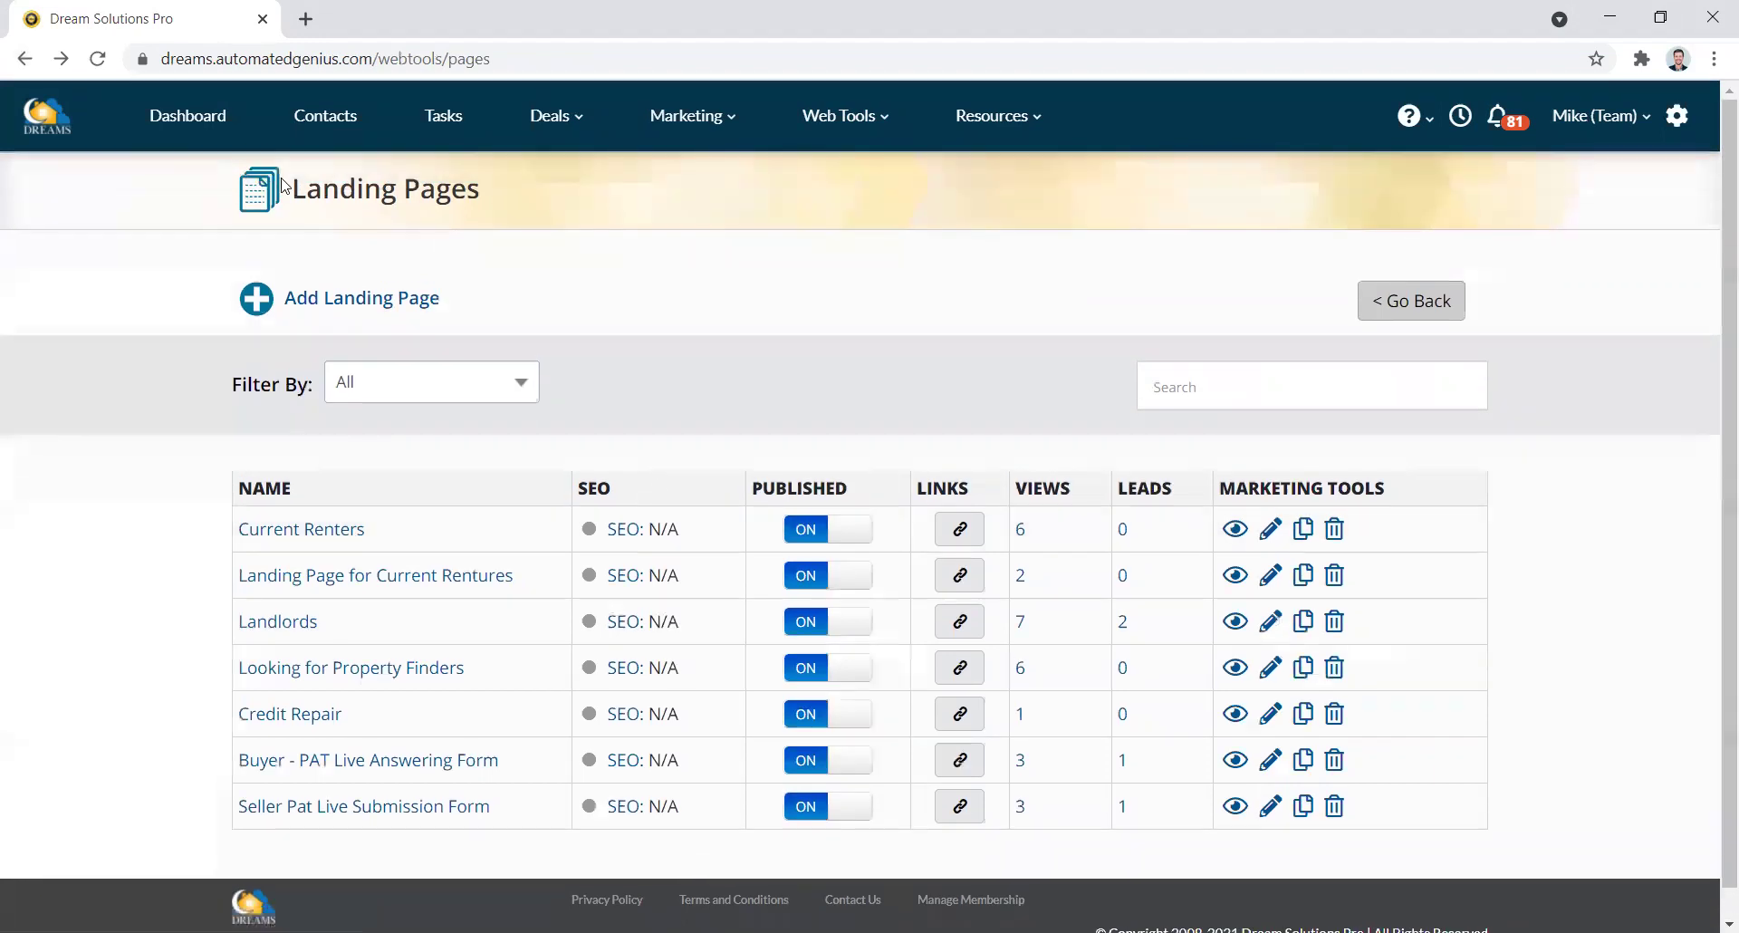
click(875, 126)
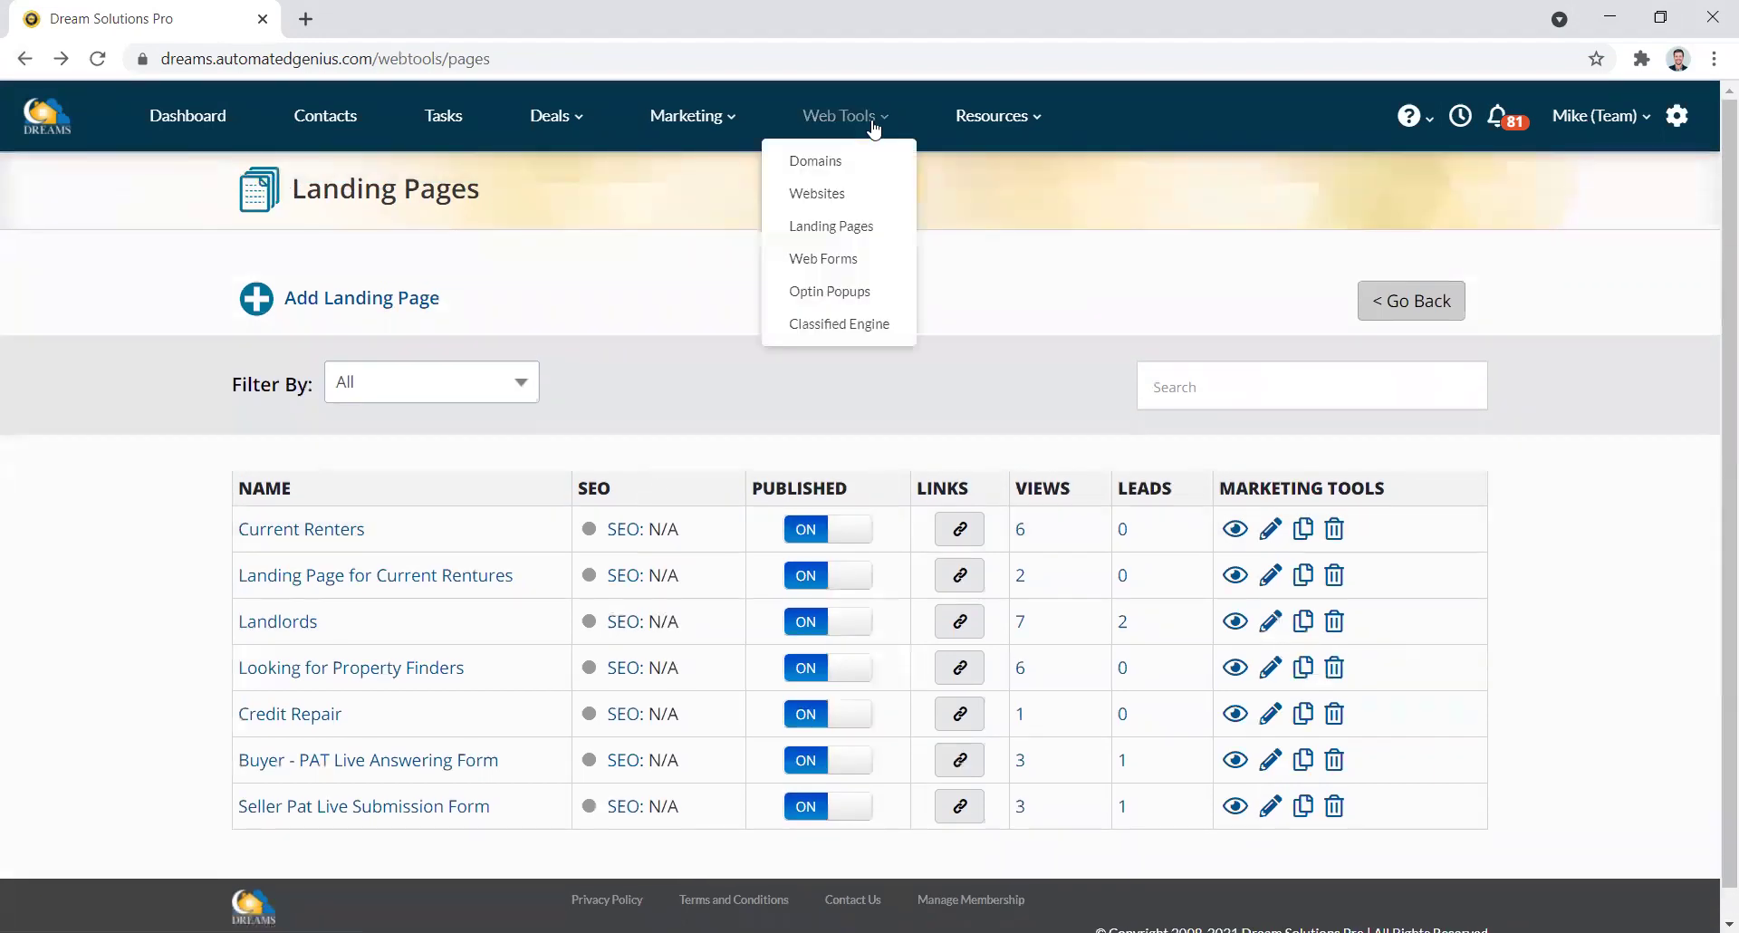
click(847, 196)
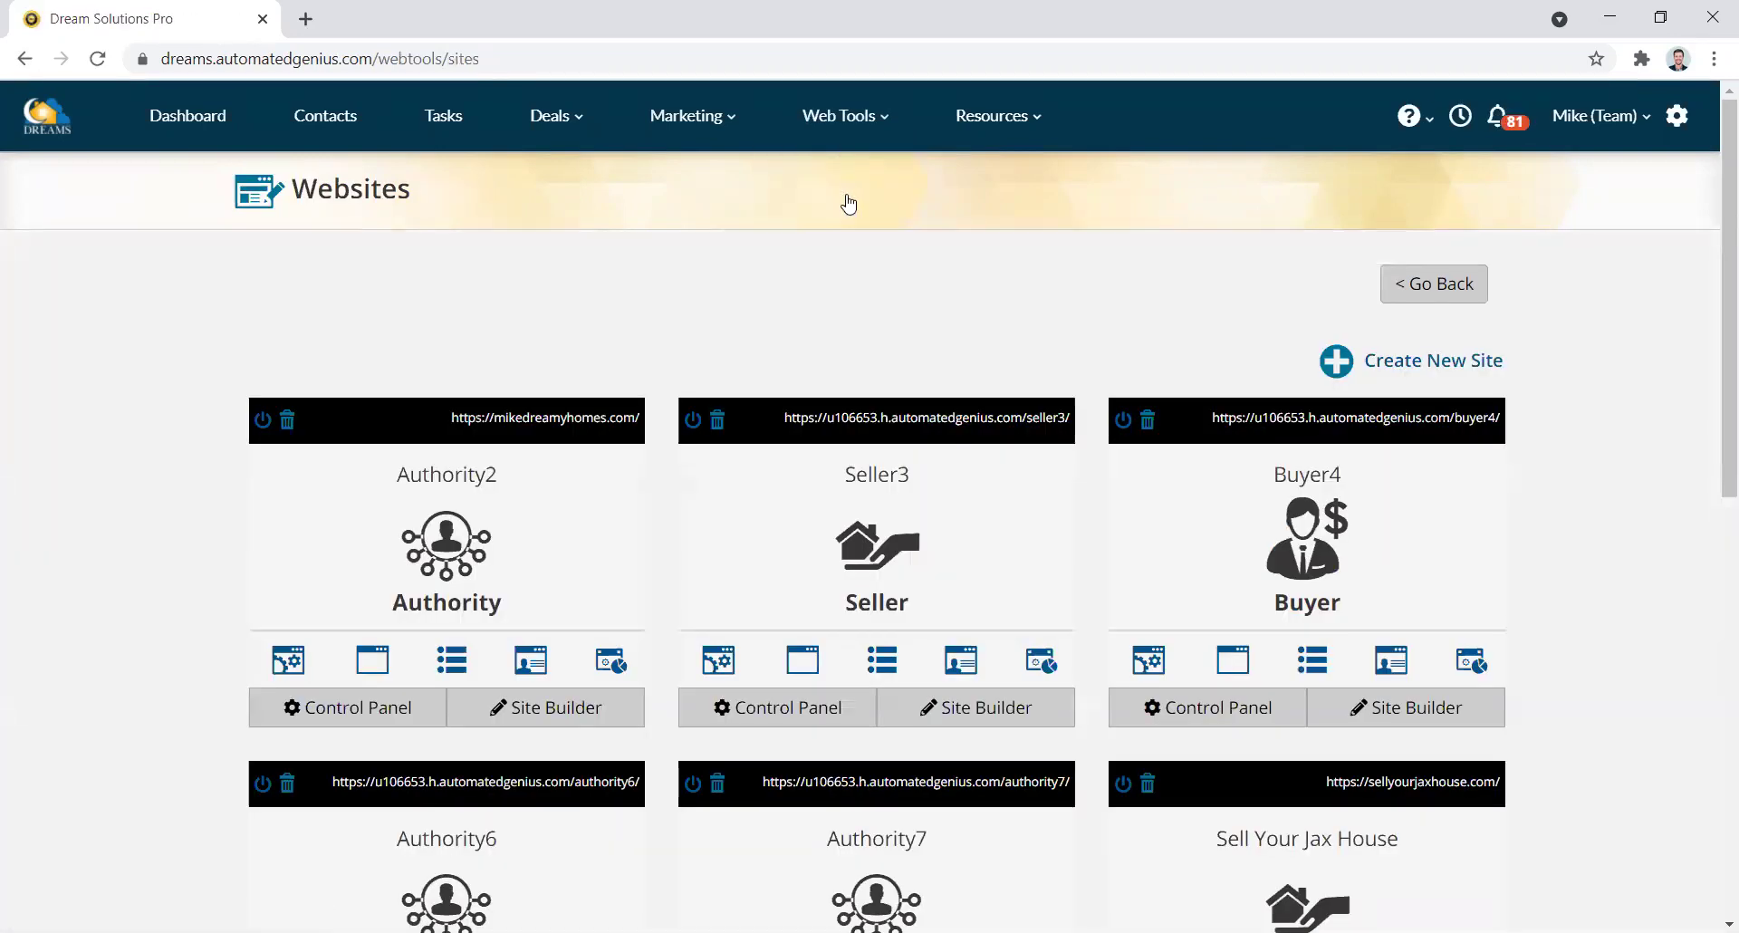
click(468, 555)
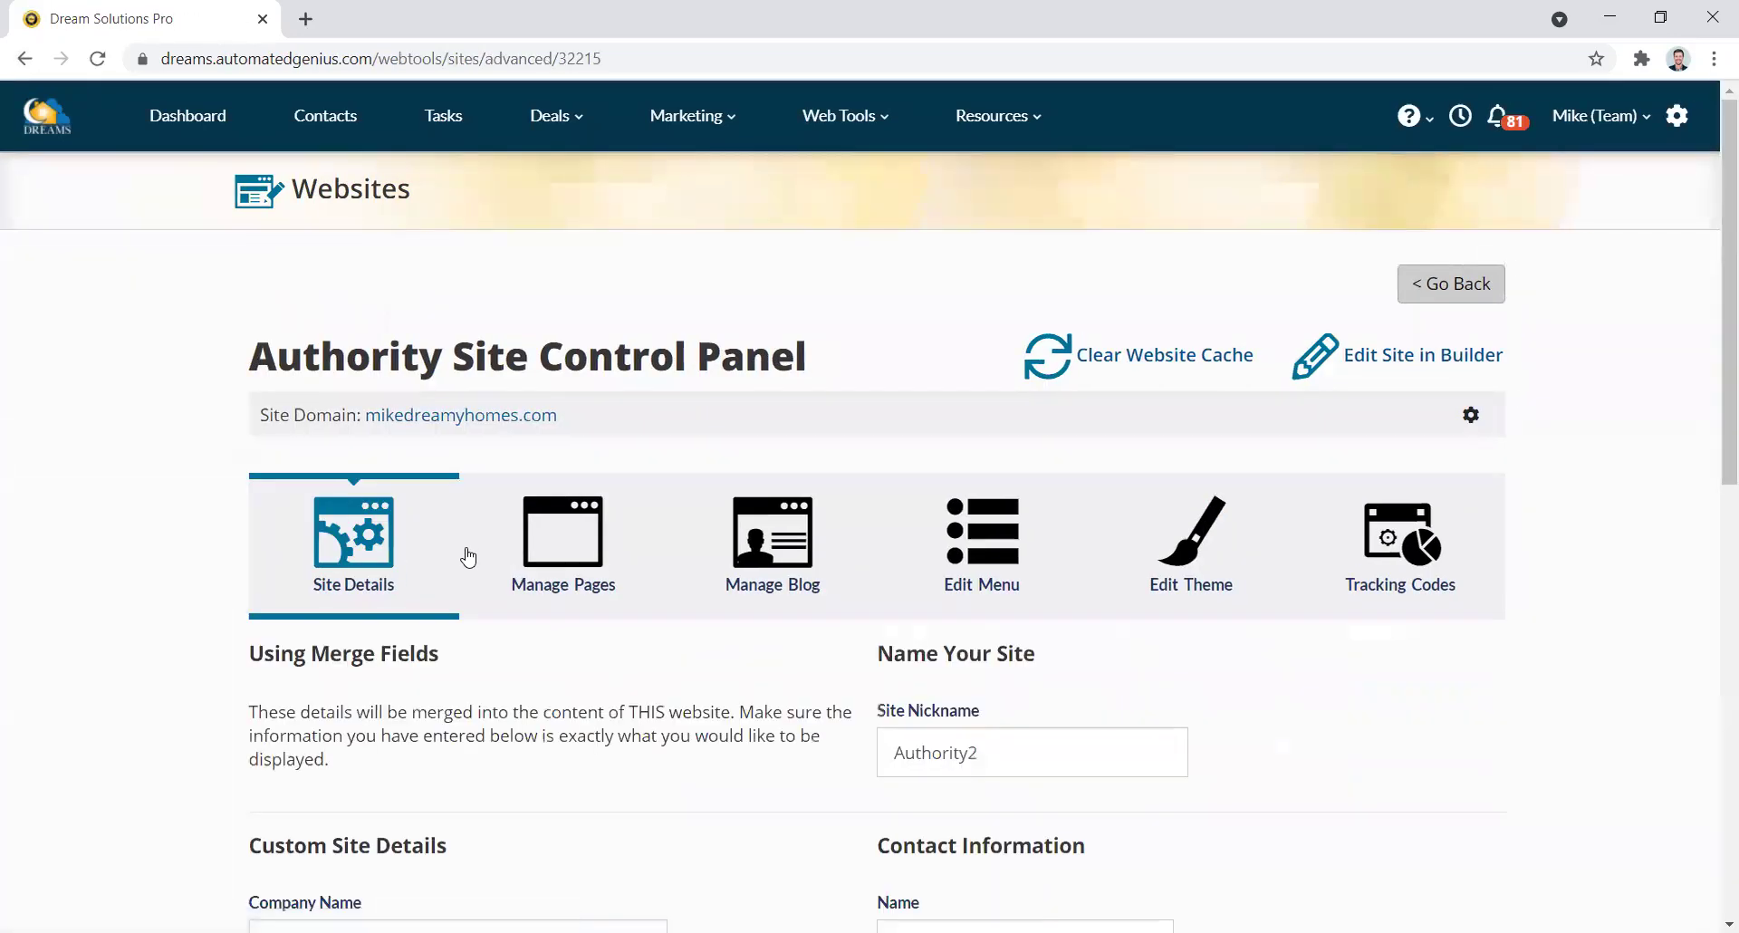
click(1424, 562)
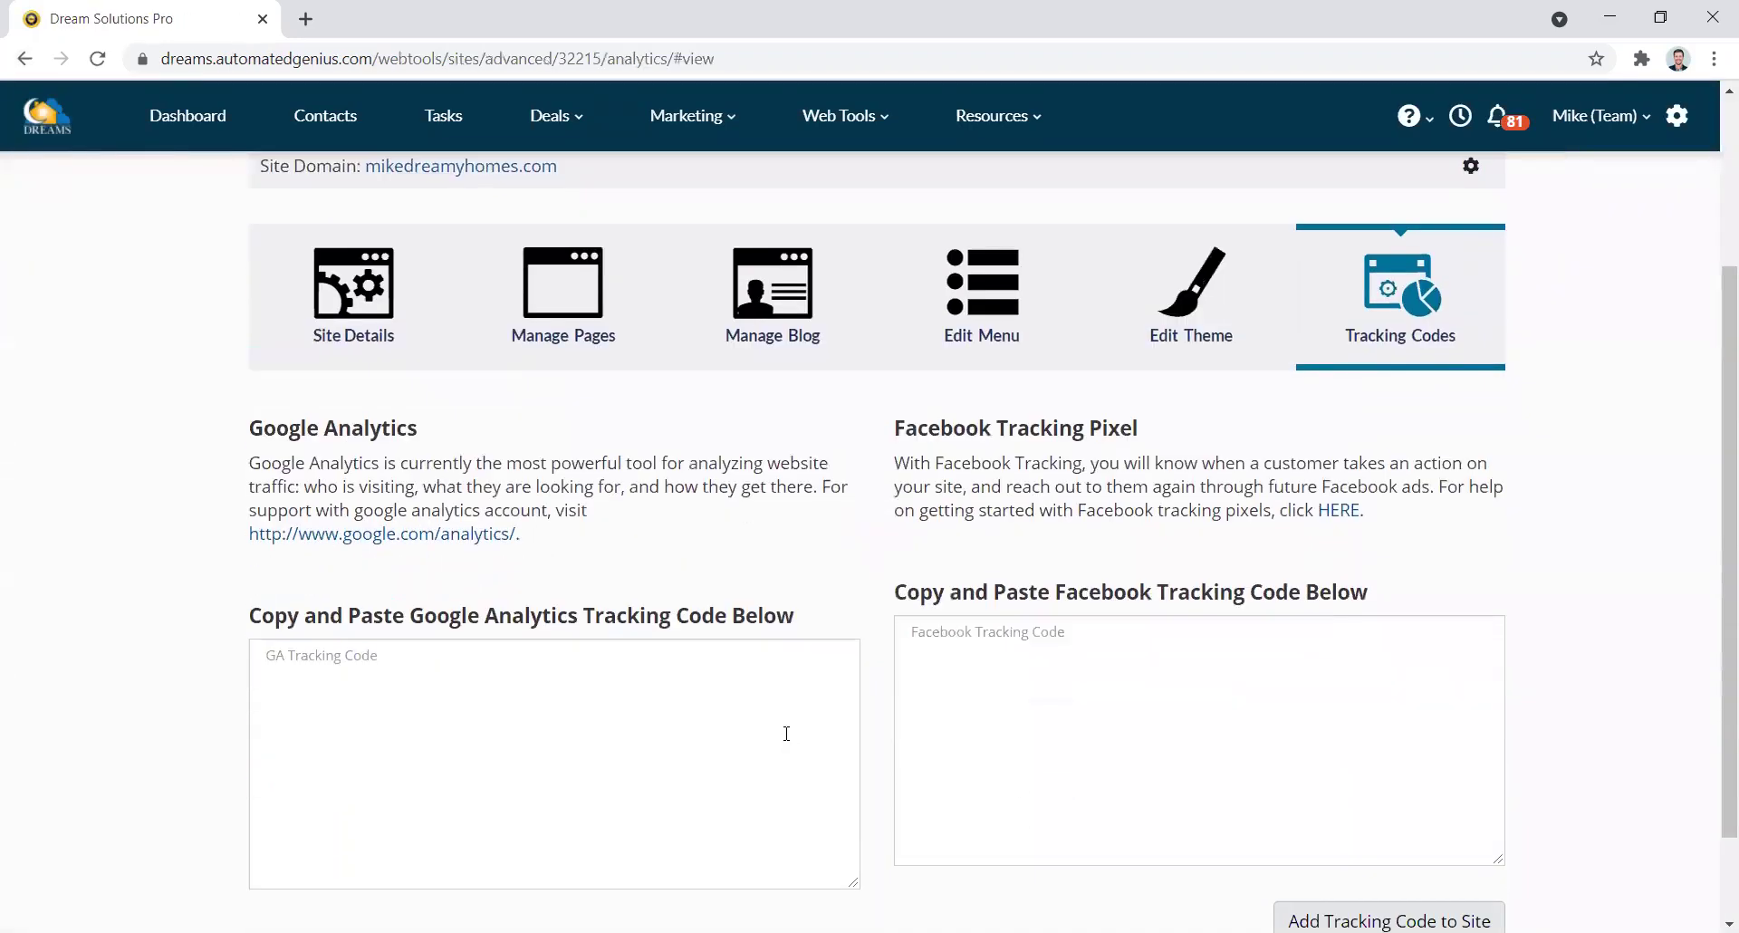
scroll(691, 528, up, 2)
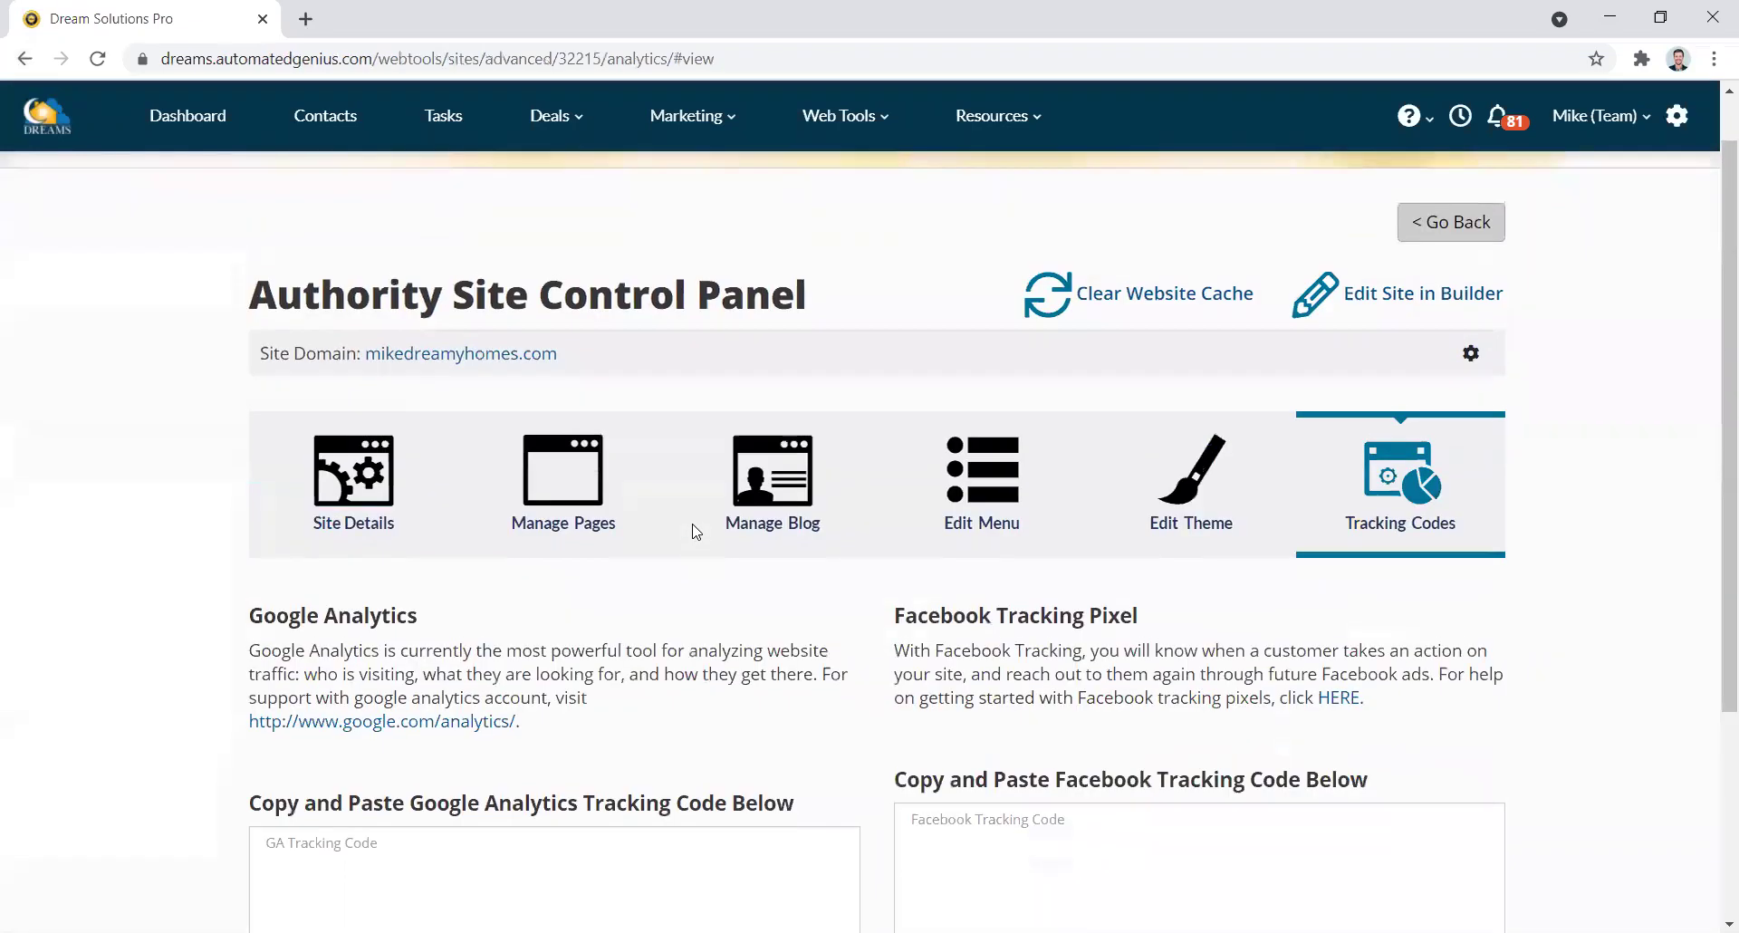
- Open the Authority - Contact Us page for editing and place the cursor in its Facebook Conversion Tracking Pixel setting
click(564, 485)
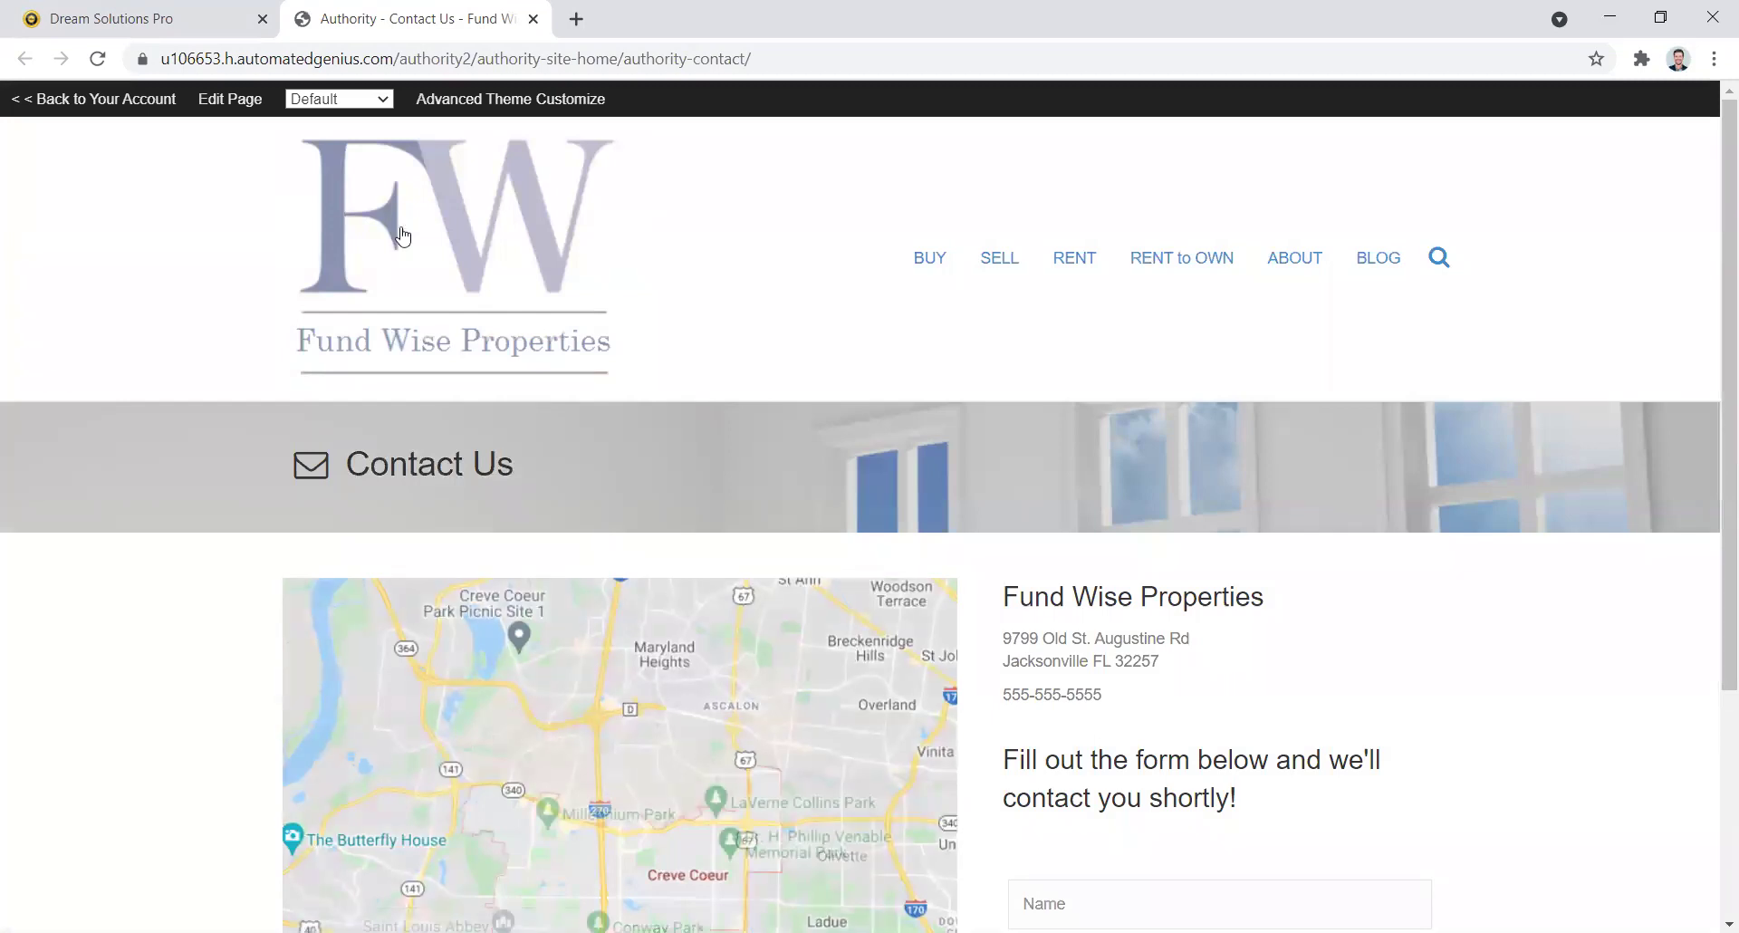
click(223, 105)
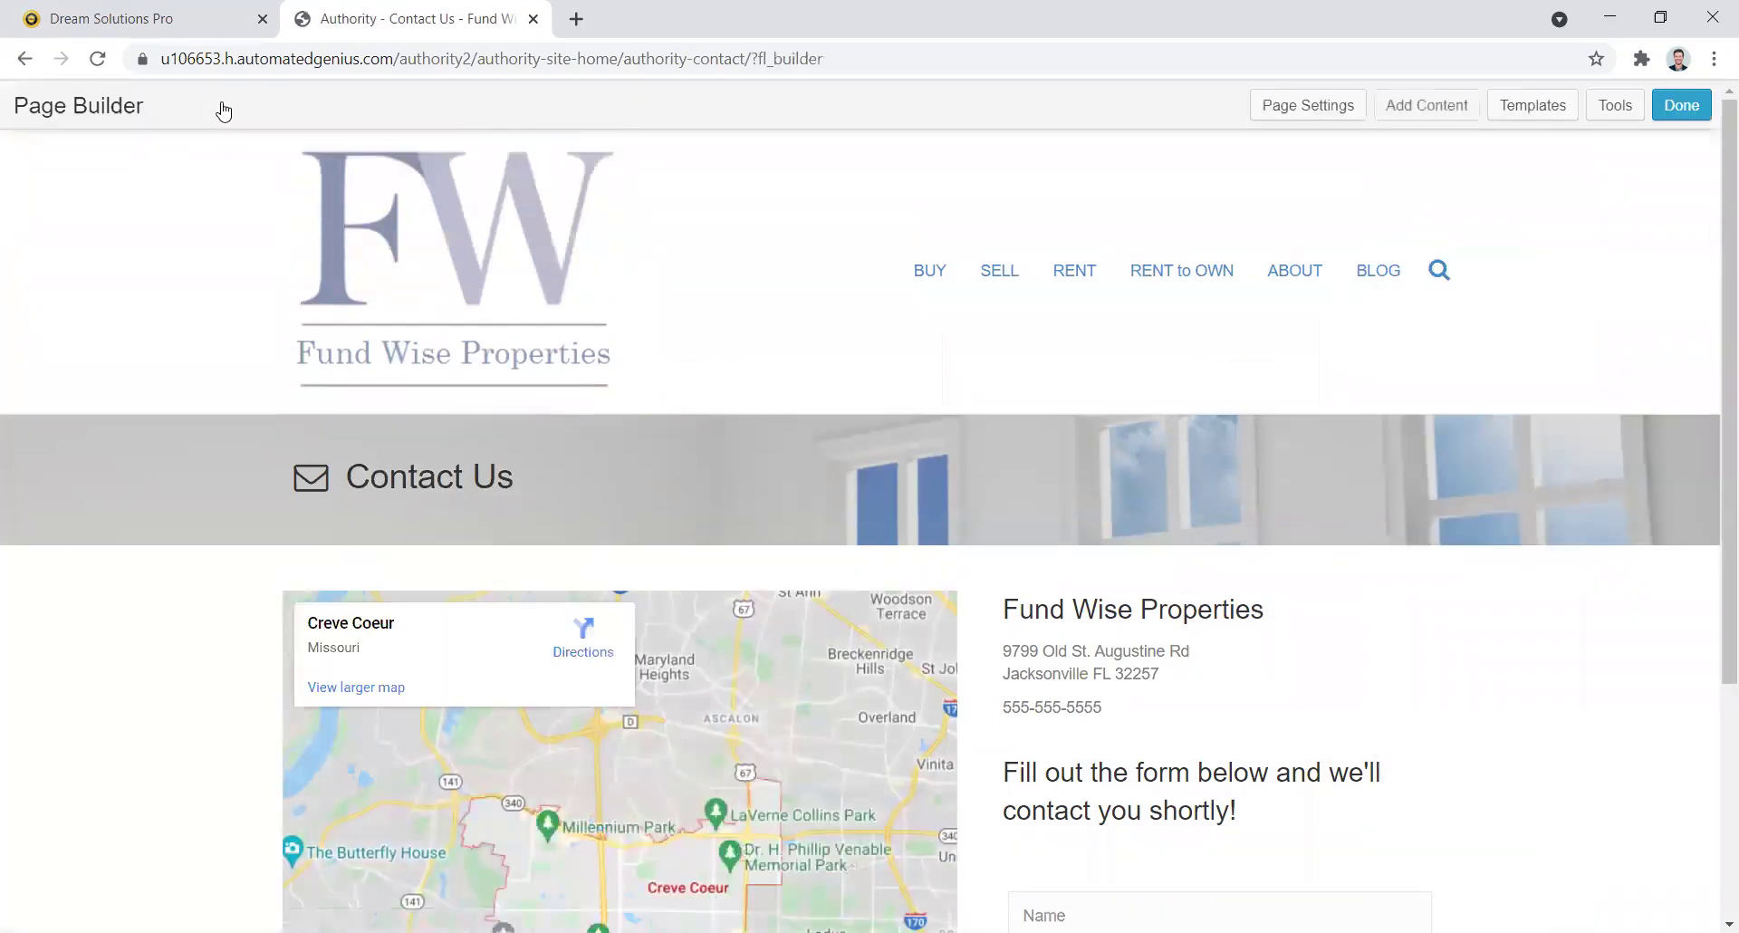
click(1316, 109)
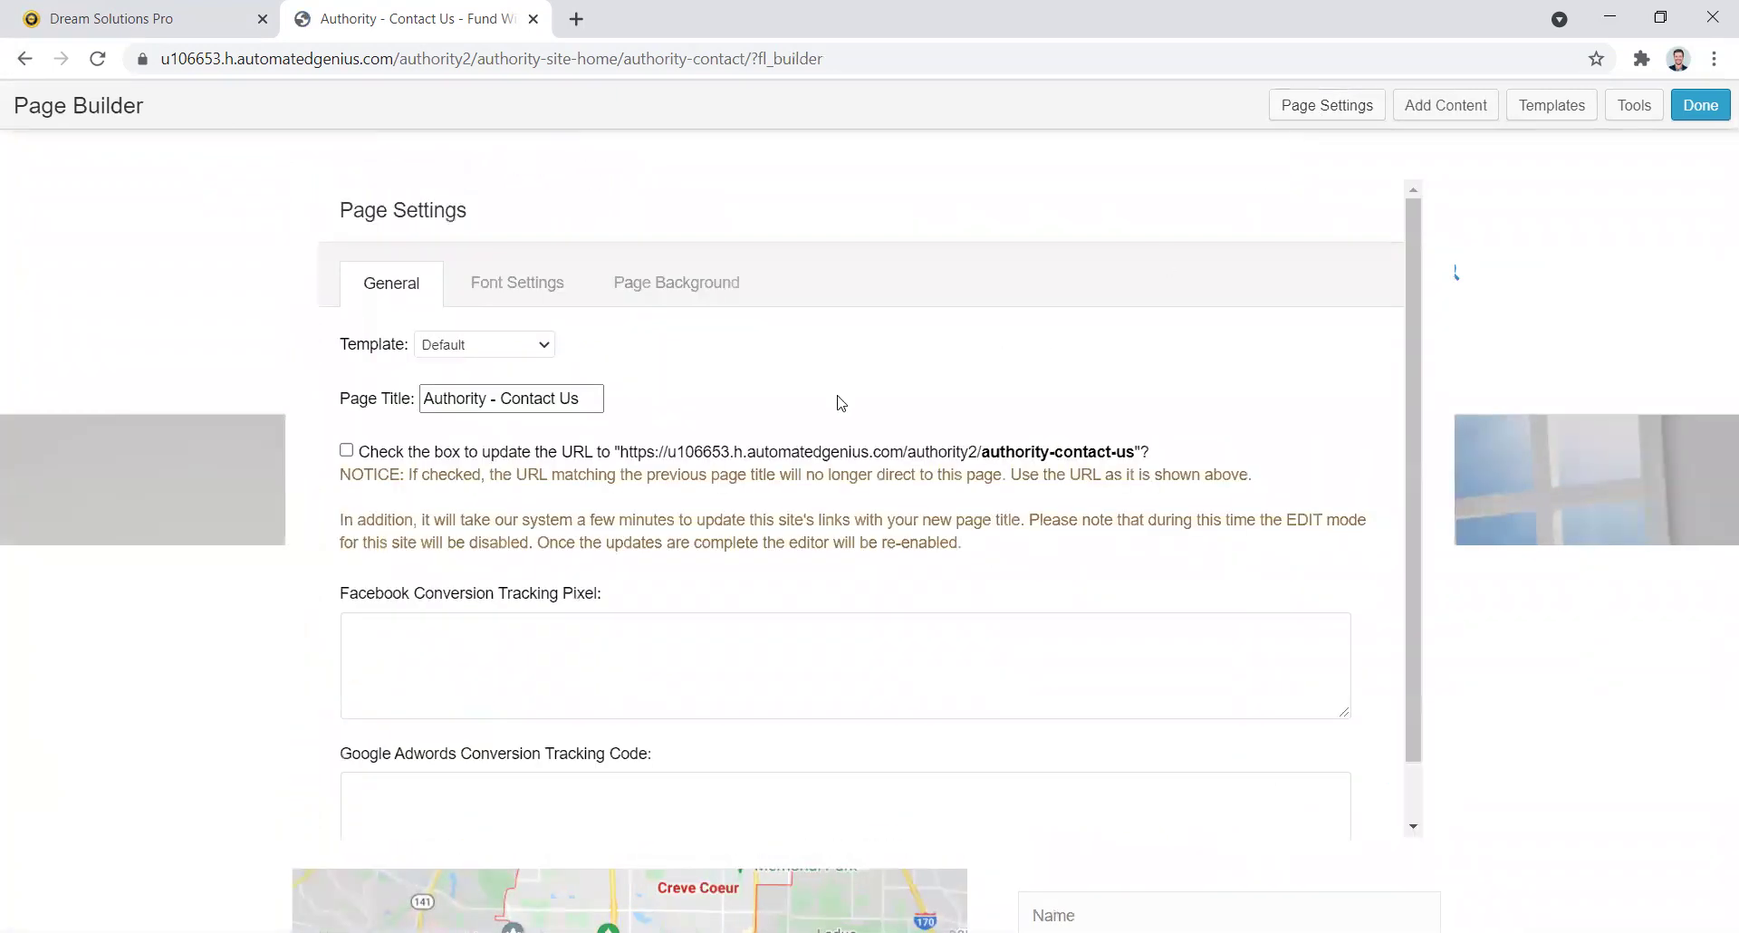
click(458, 600)
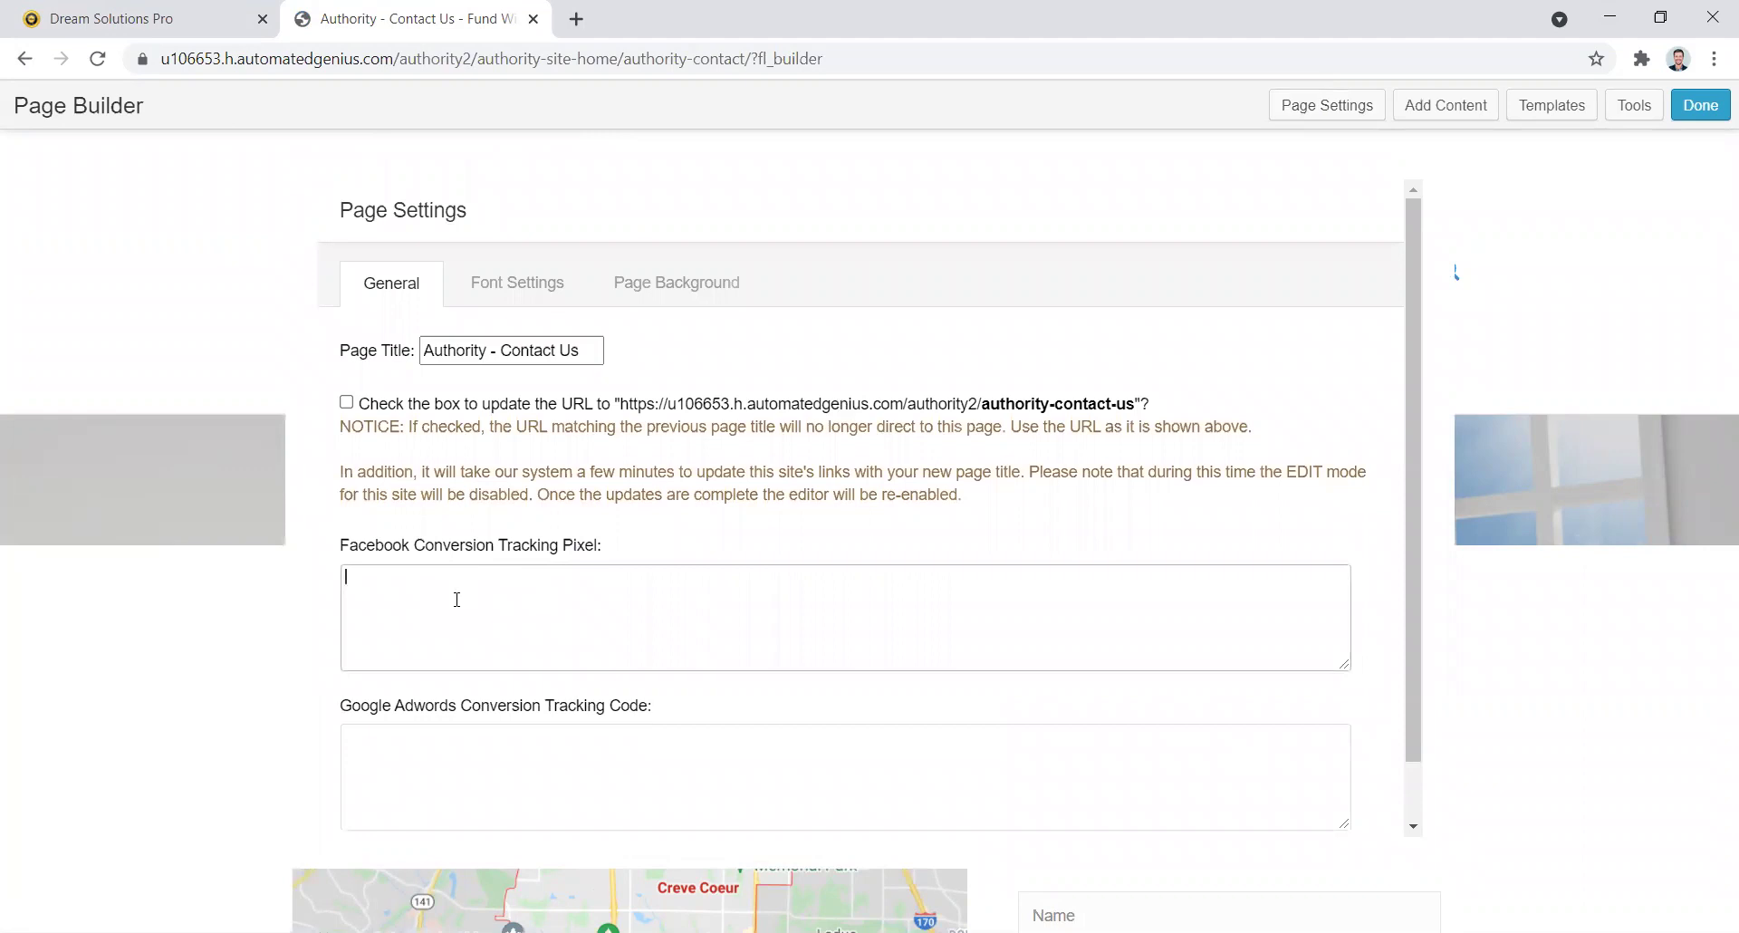